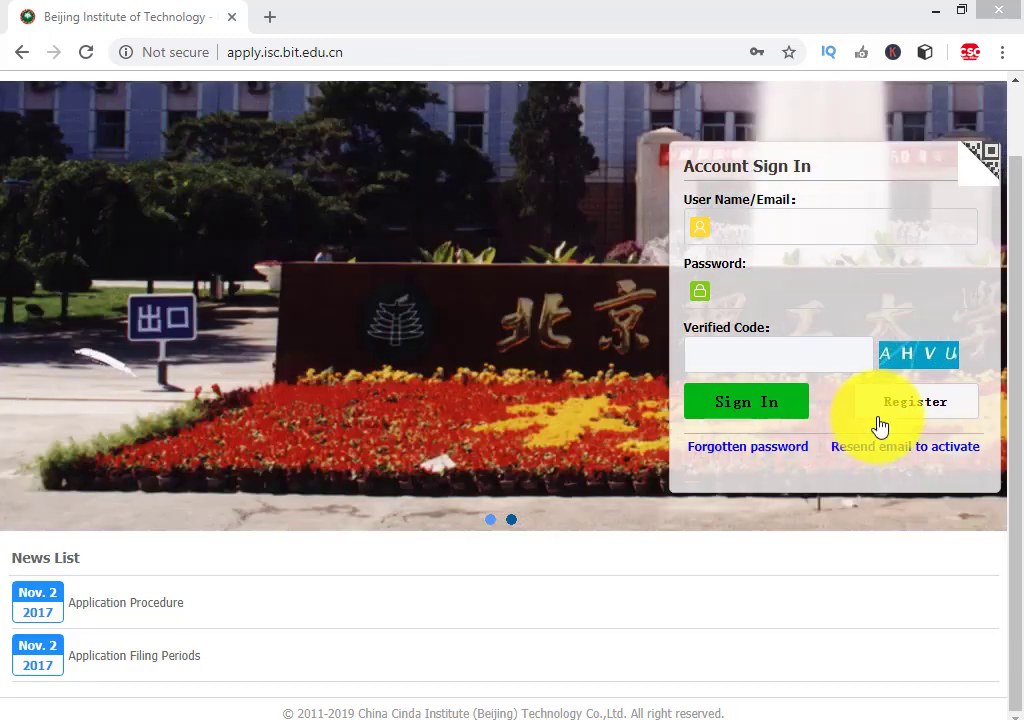
# - Start a new account registration on the Beijing Institute of Technology application site and accept the registration agreement
pyautogui.click(335, 52)
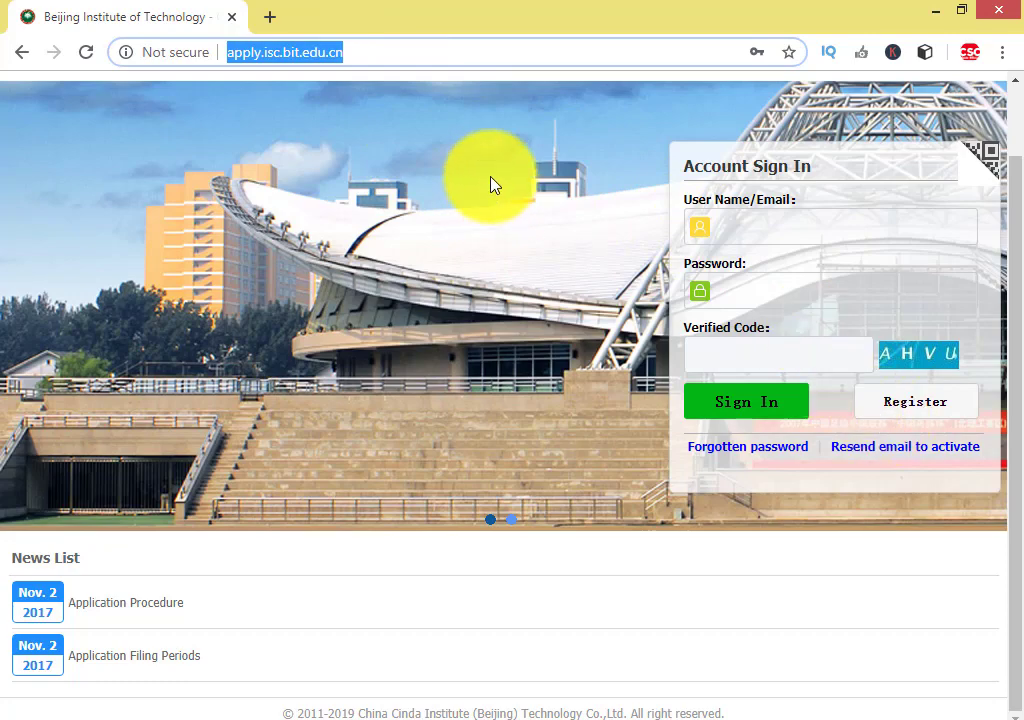
pyautogui.click(930, 410)
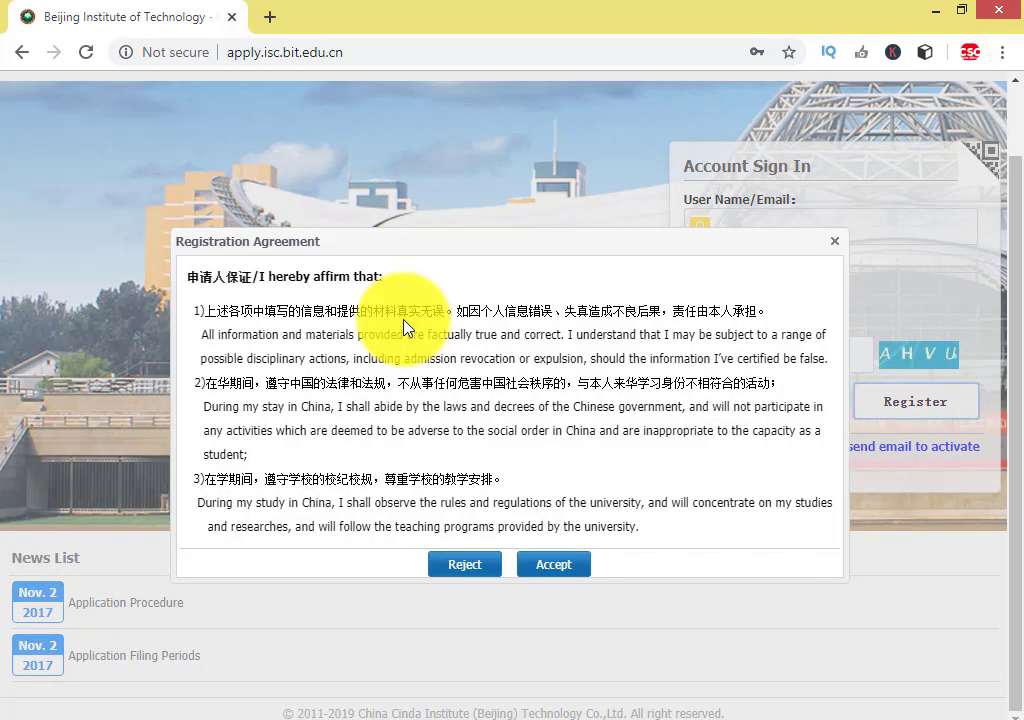
pyautogui.click(555, 562)
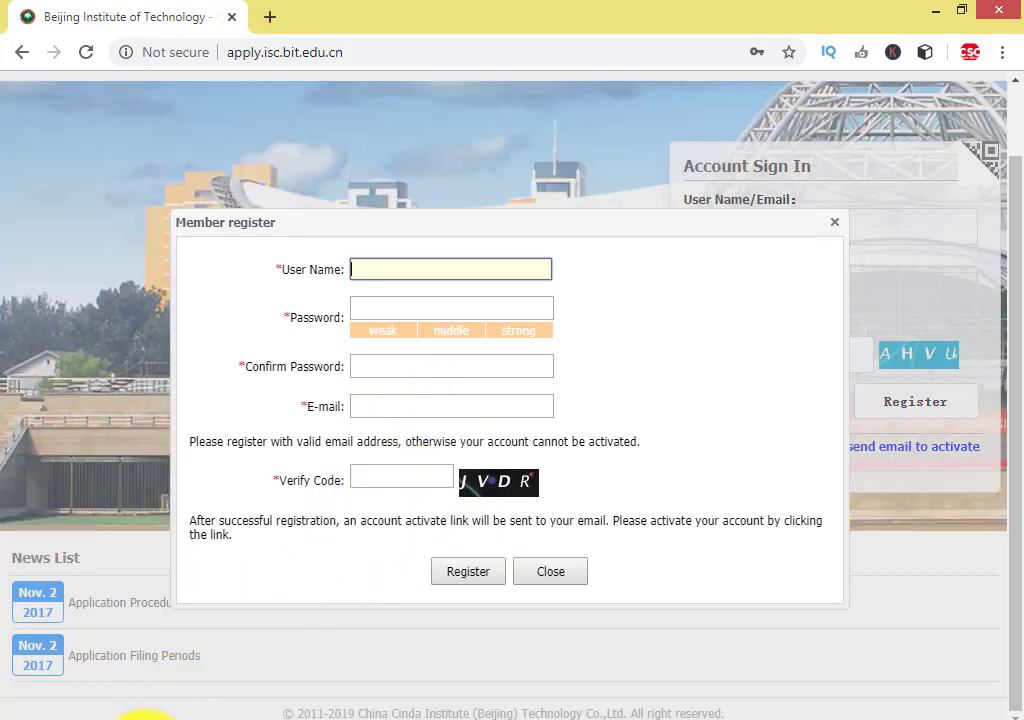
pyautogui.click(924, 647)
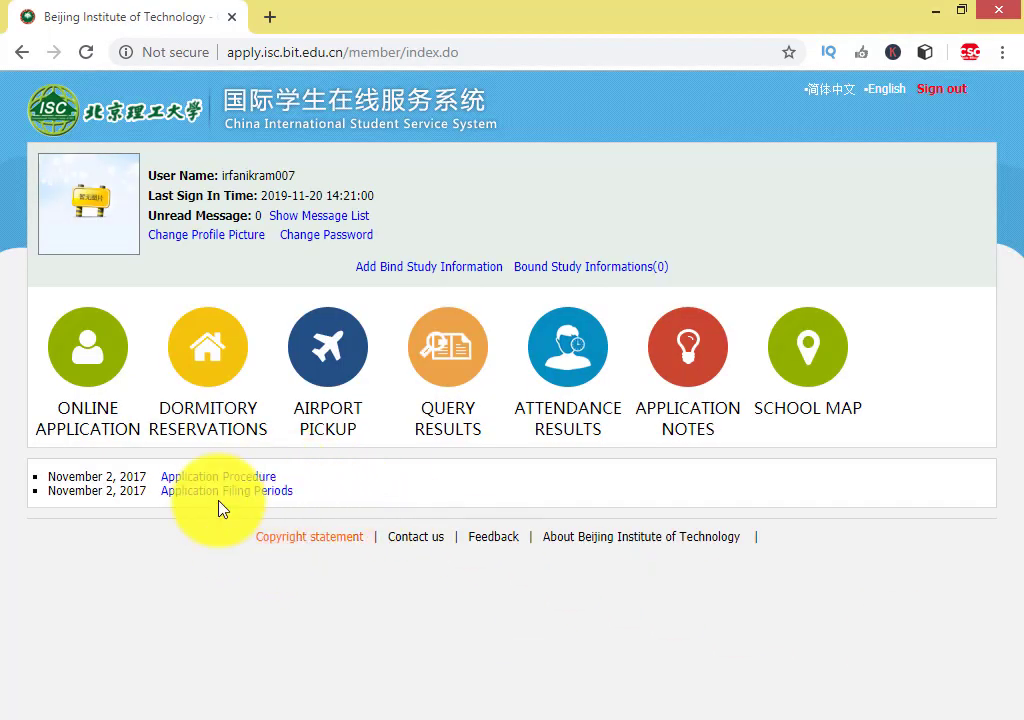
# - Start an online application for Degree Programmes with Master Student as the type
pyautogui.click(85, 350)
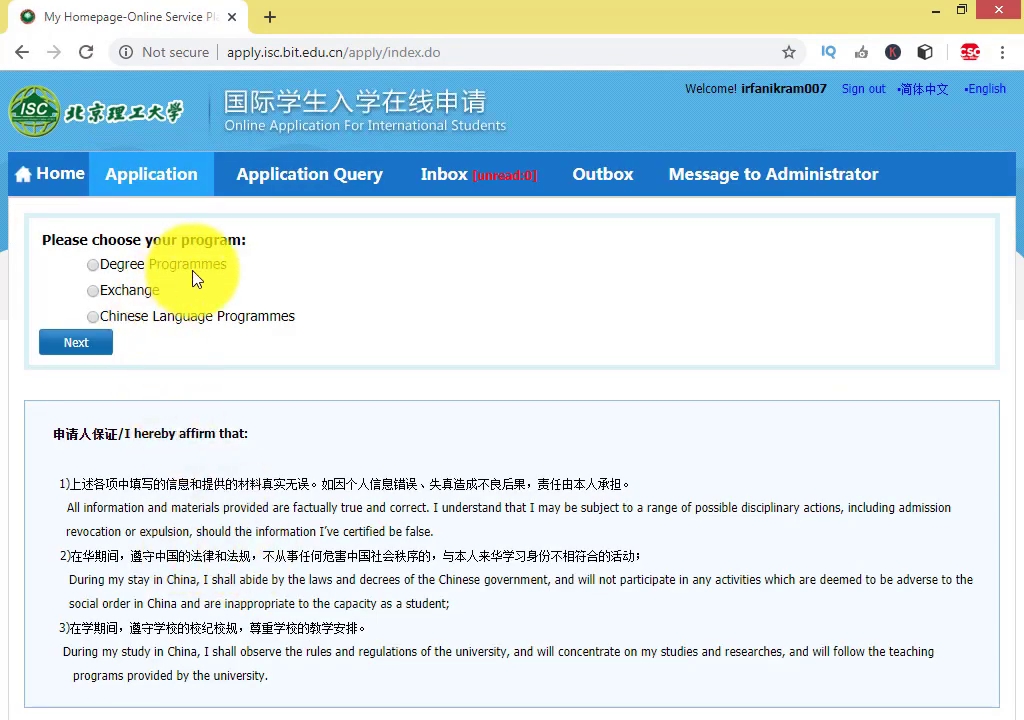
pyautogui.click(168, 266)
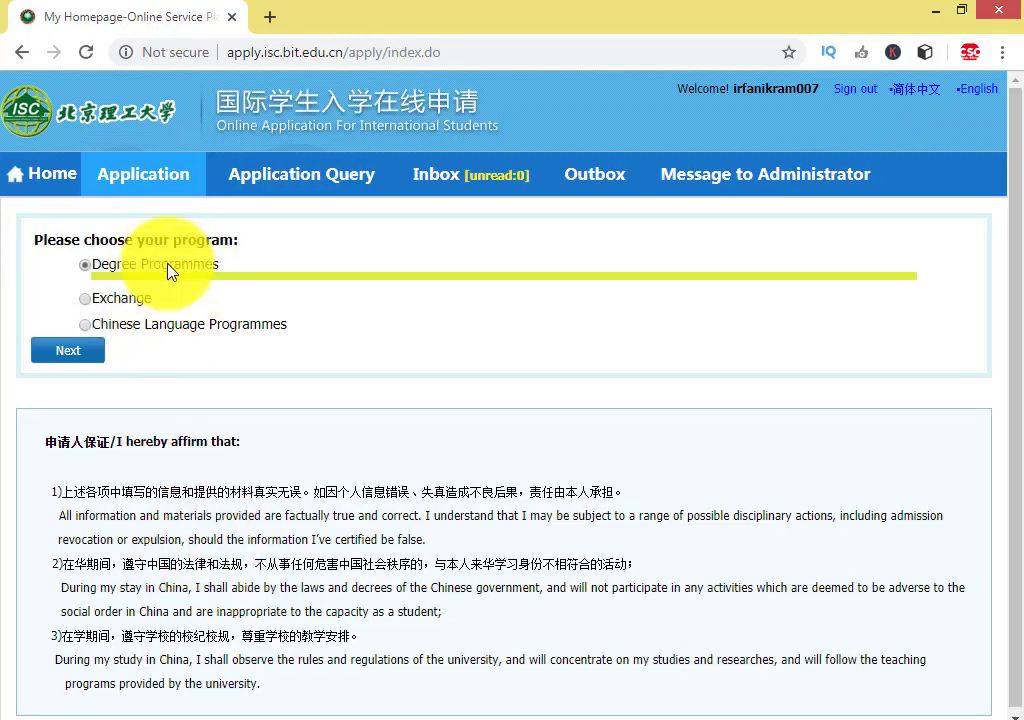
pyautogui.click(78, 352)
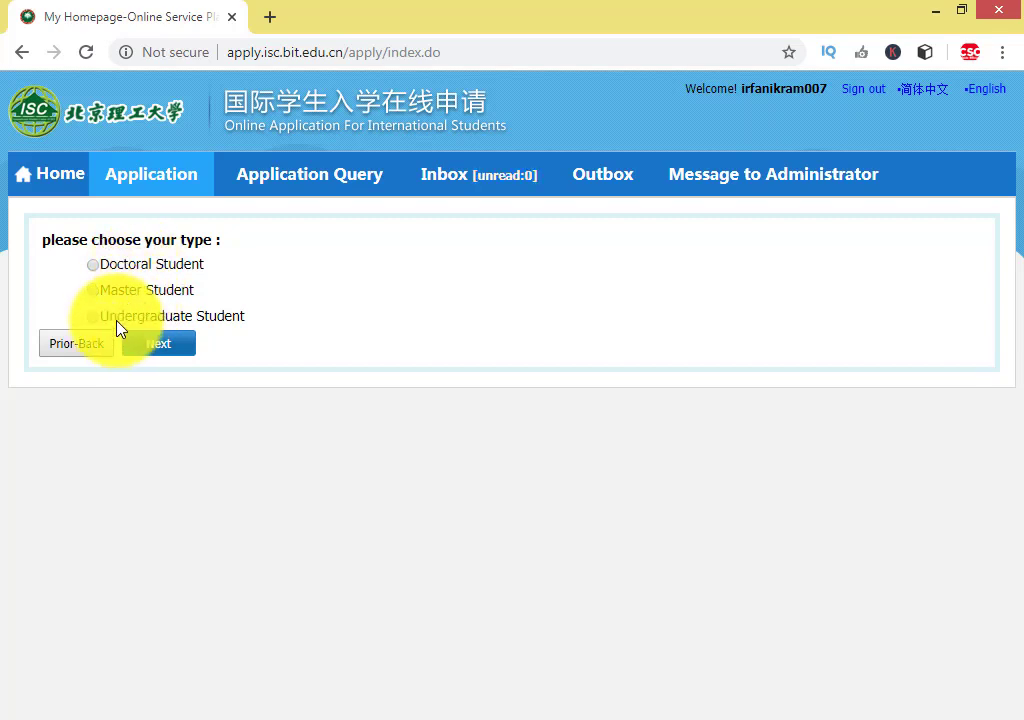
pyautogui.click(93, 290)
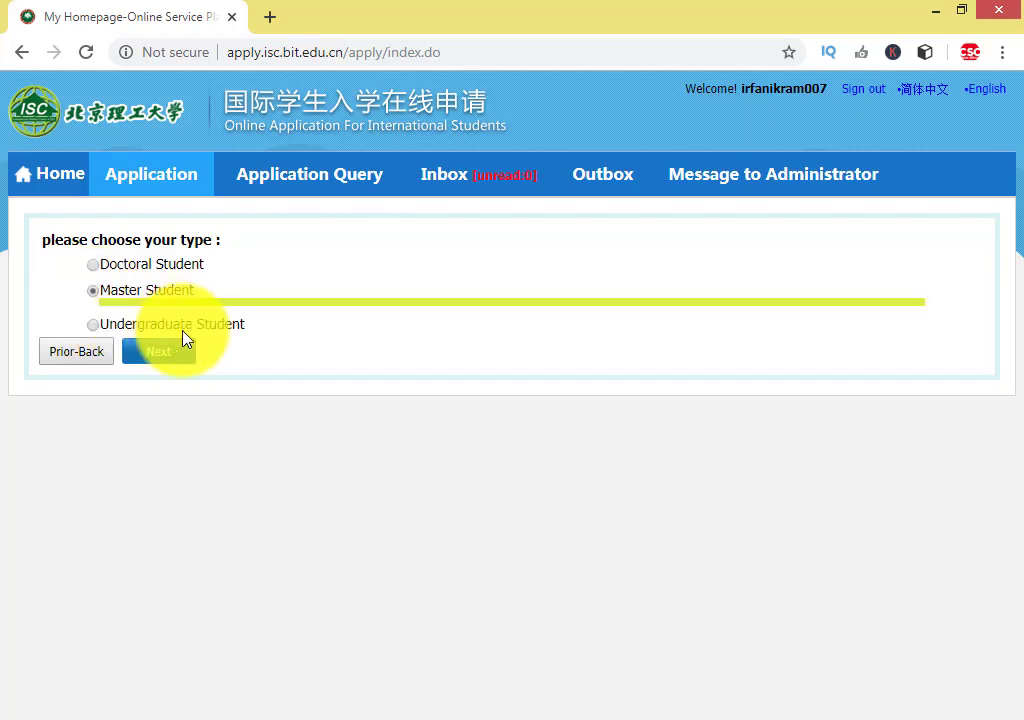
pyautogui.click(183, 340)
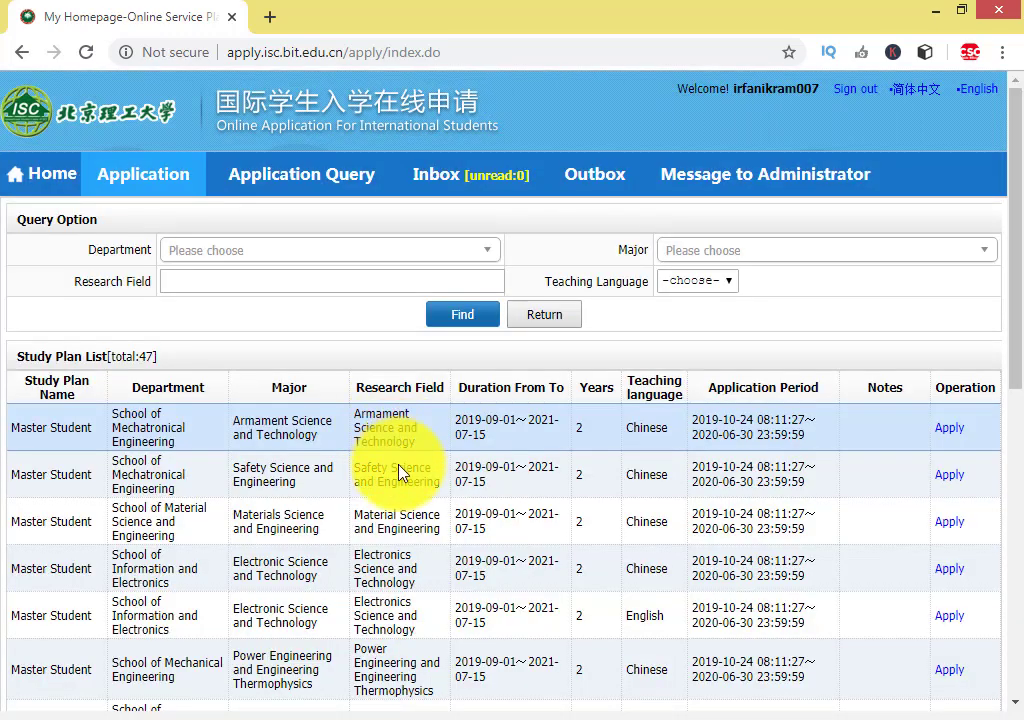
# - Set the study plan query's department to School of Computer Science and Technology
pyautogui.scroll(-1, 389, 498)
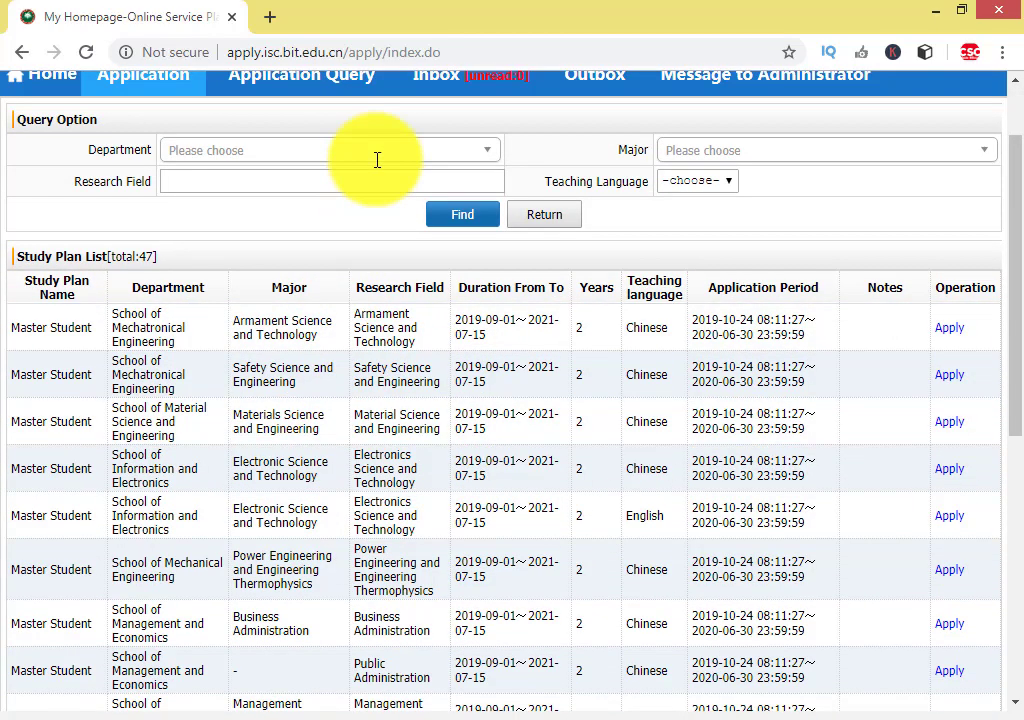
pyautogui.click(378, 155)
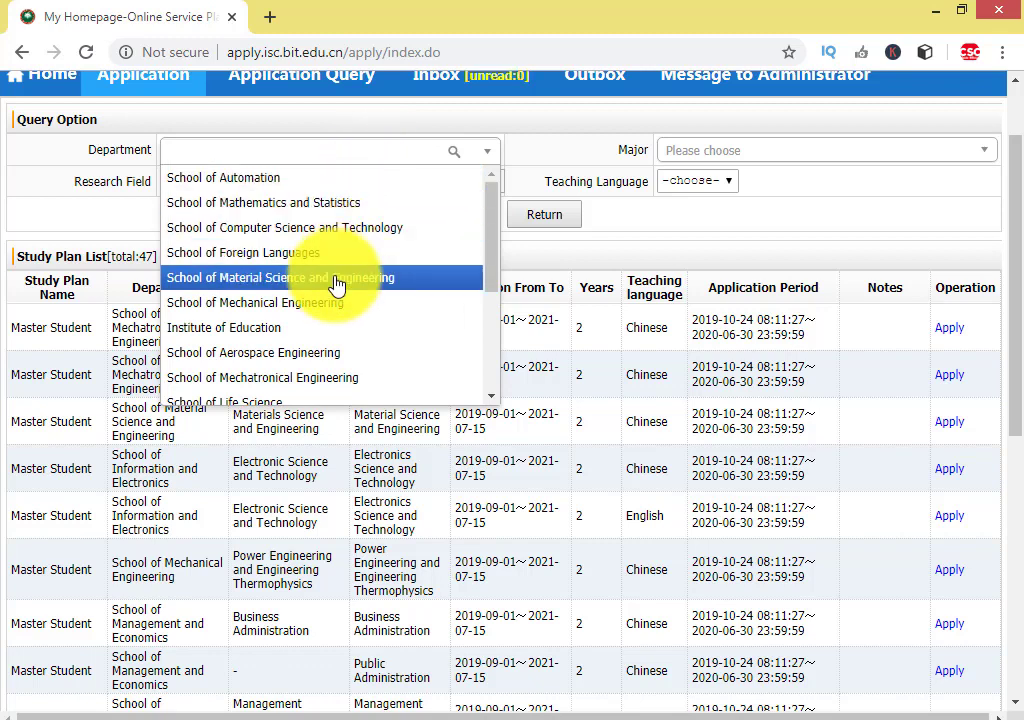
pyautogui.click(313, 240)
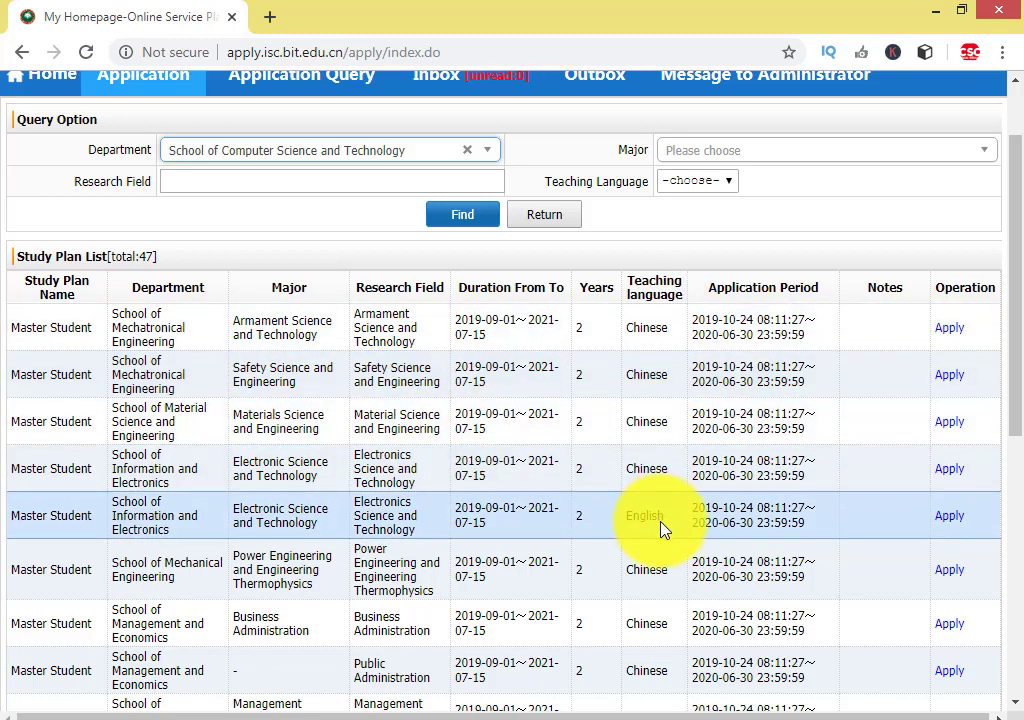
# - Apply for the English-taught Electronic Science and Technology master's plan of the School of Information and Electronics
pyautogui.scroll(-1, 663, 530)
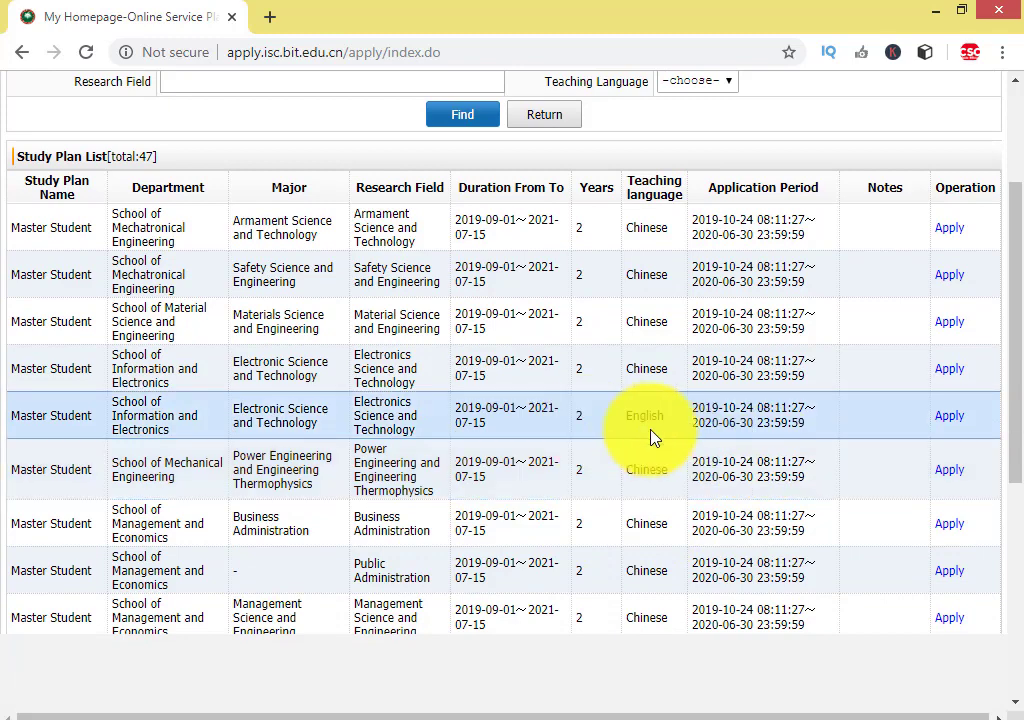
pyautogui.click(949, 416)
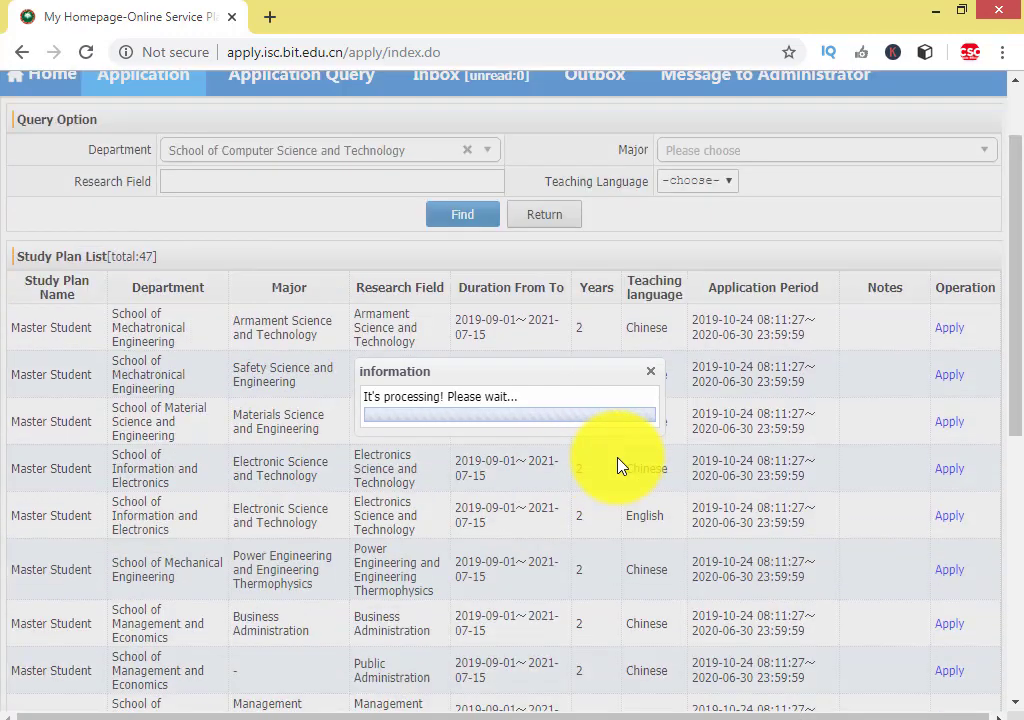
pyautogui.scroll(-4, 615, 467)
pyautogui.scroll(-5, 617, 464)
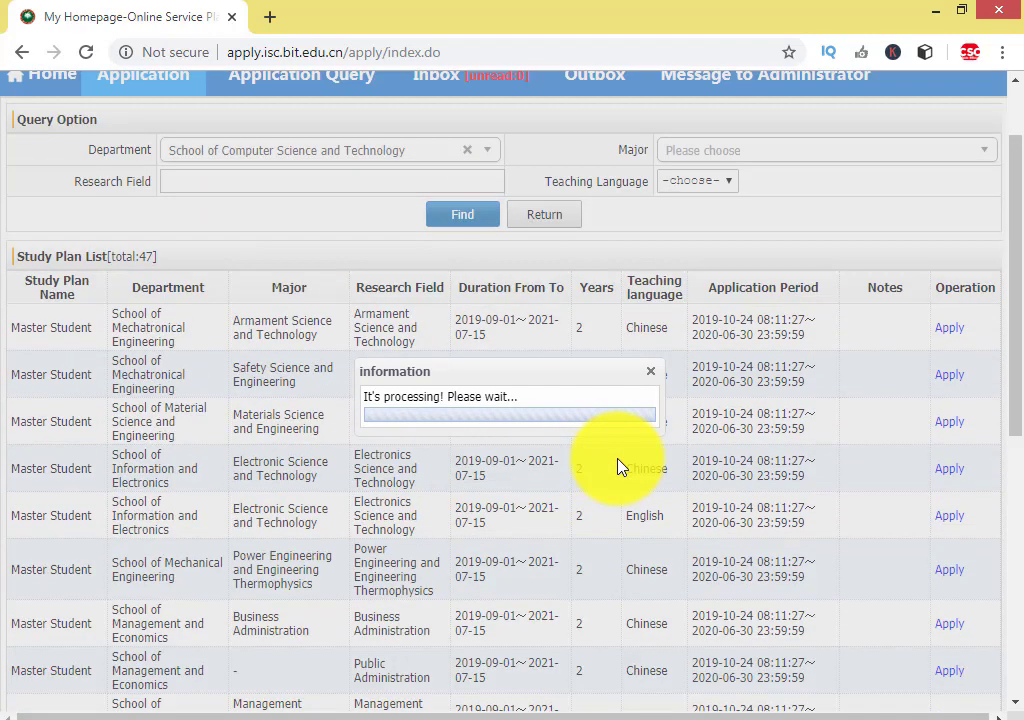
pyautogui.scroll(-1, 617, 464)
pyautogui.scroll(-4, 615, 452)
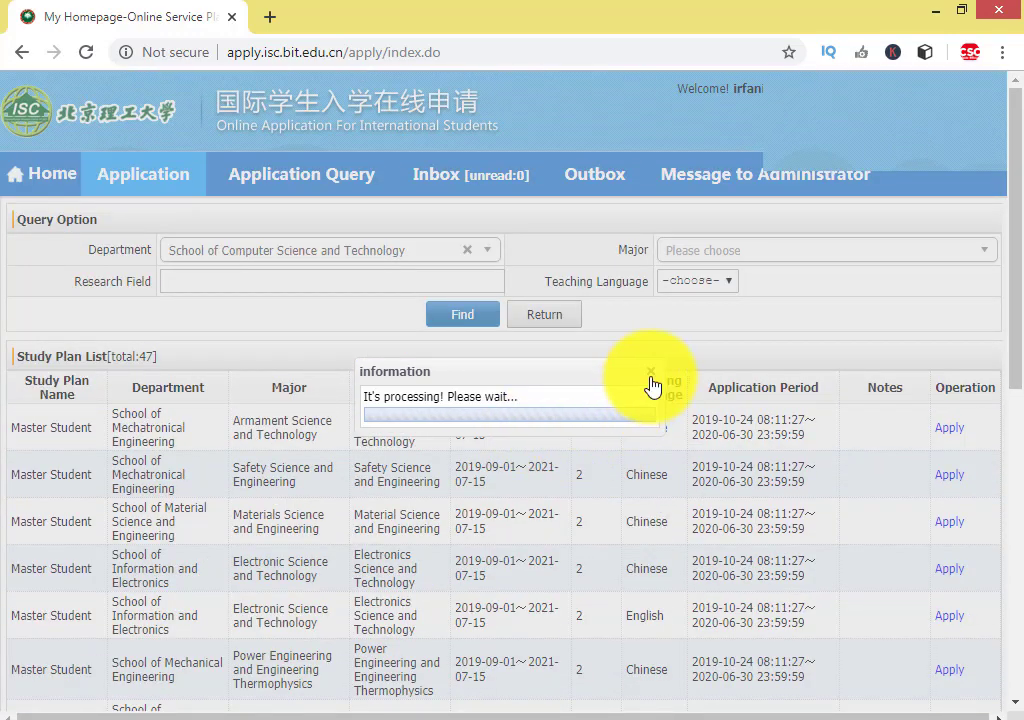
pyautogui.click(650, 374)
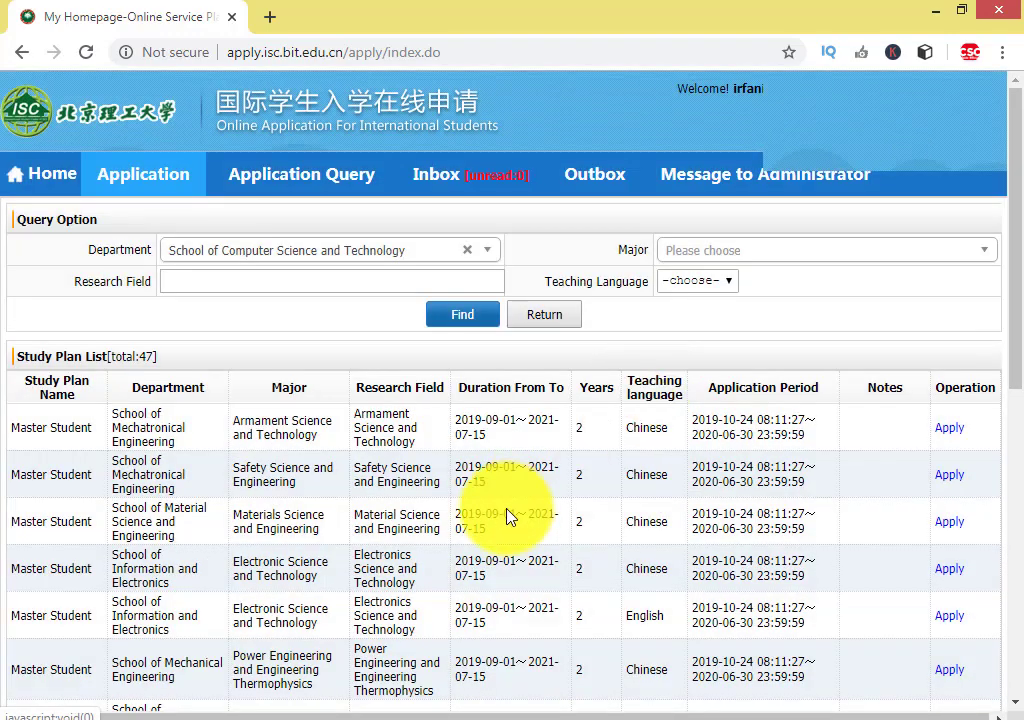
pyautogui.scroll(-2, 480, 480)
pyautogui.click(950, 422)
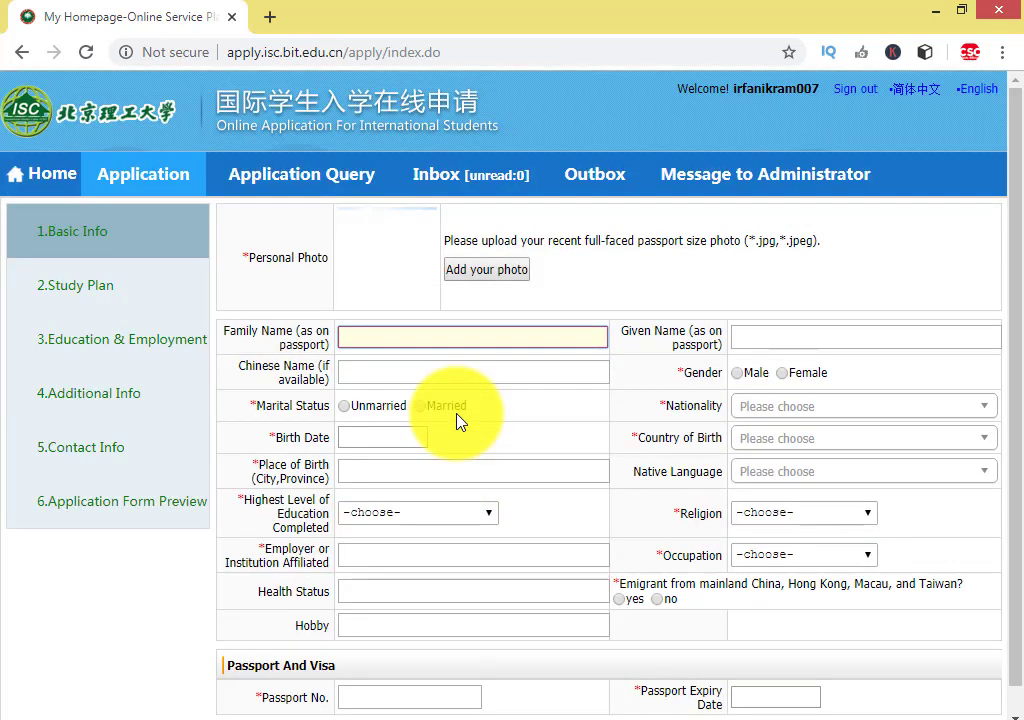
# - Look over the Basic Info form, from the personal photo down to the passport and visa fields
pyautogui.click(140, 176)
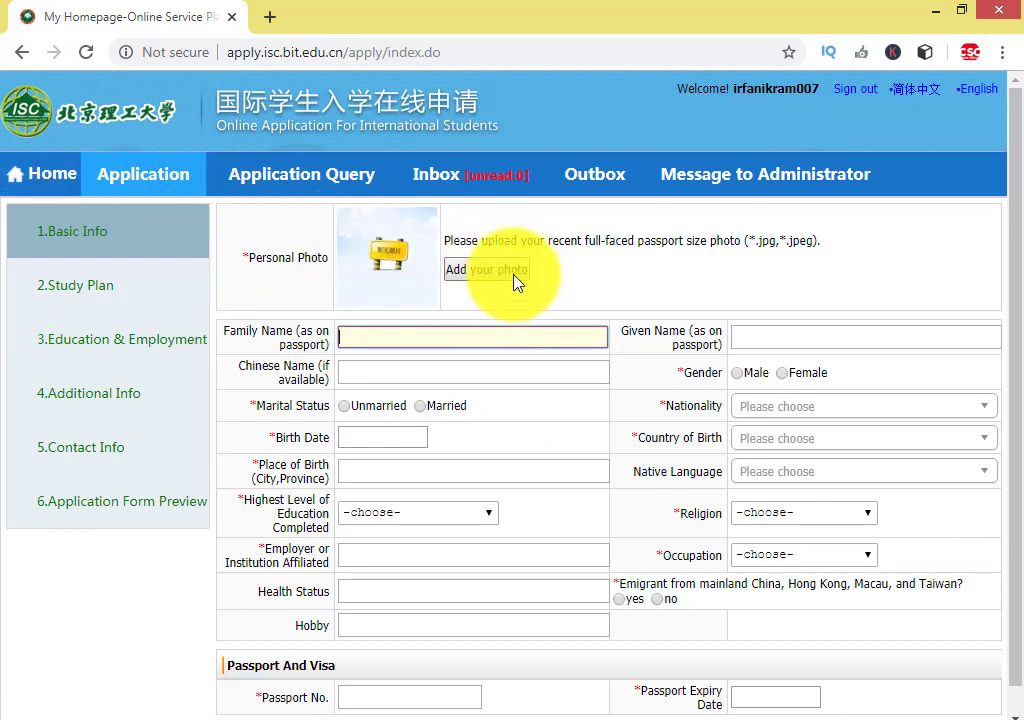
pyautogui.scroll(-1, 527, 310)
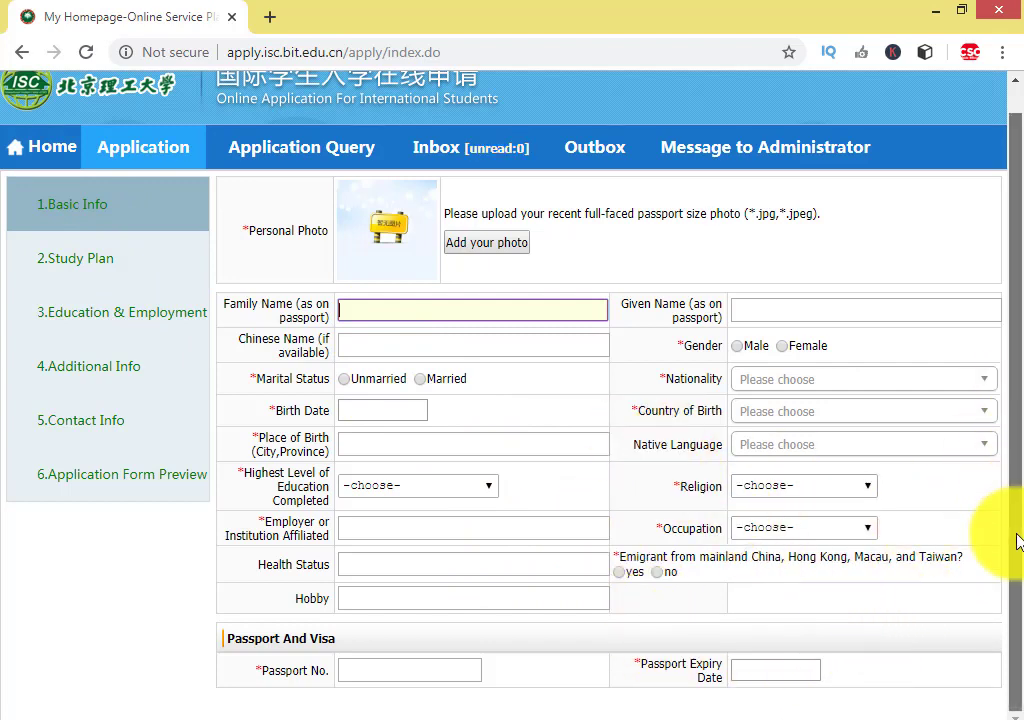
pyautogui.scroll(1, 585, 695)
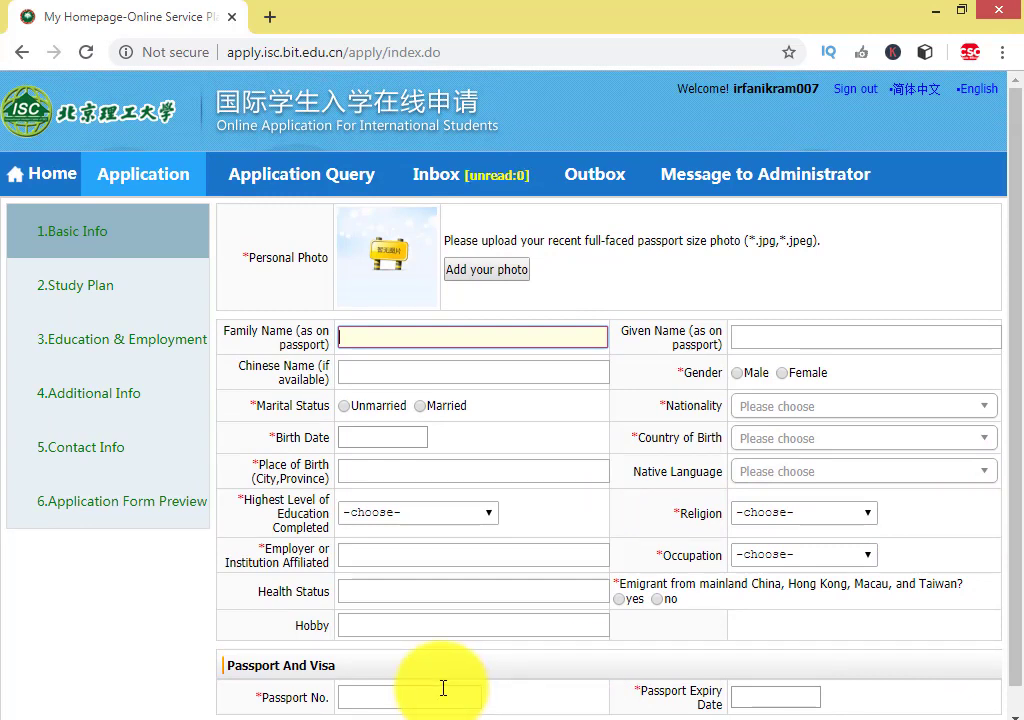
# - Return to the member home page, reopen the online application section and view the saved master's application
pyautogui.click(45, 170)
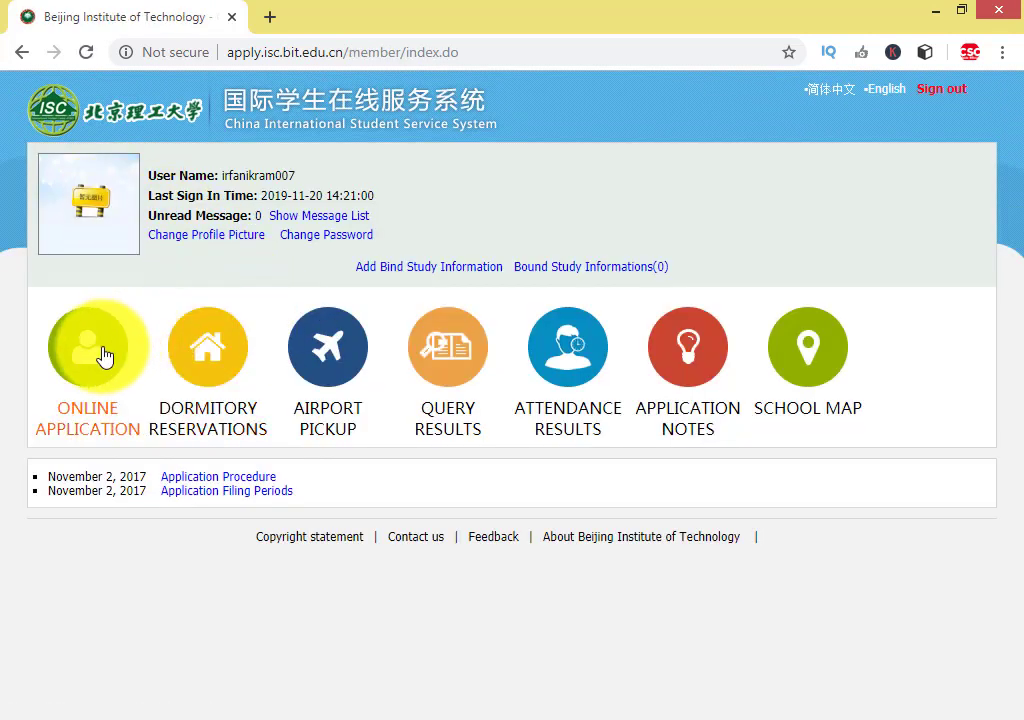
pyautogui.click(93, 352)
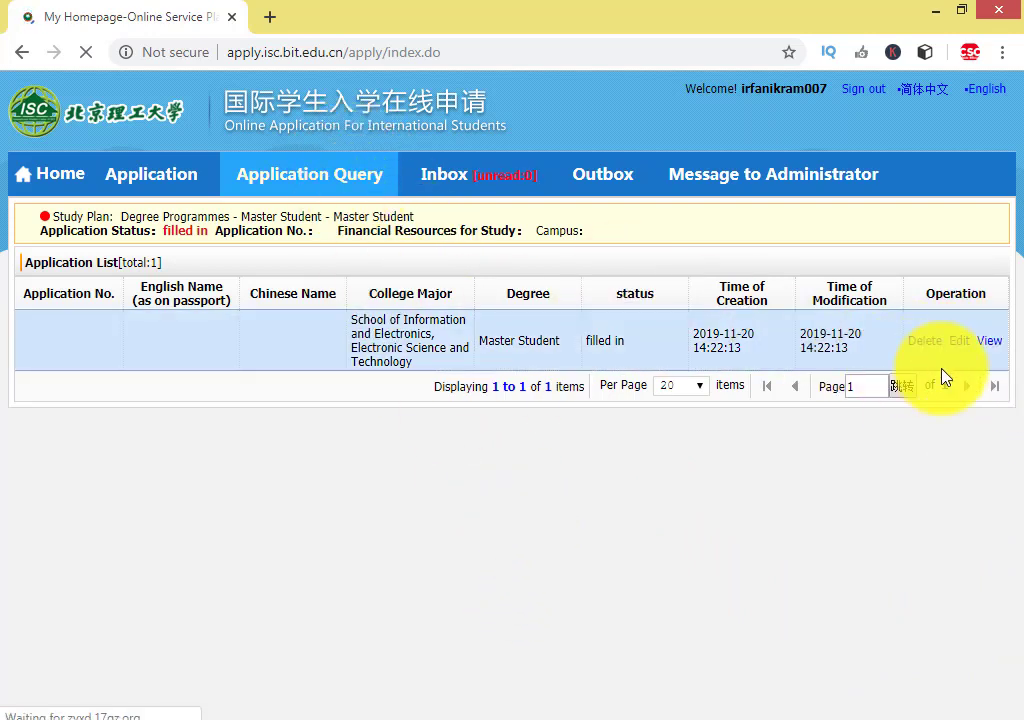
pyautogui.click(990, 341)
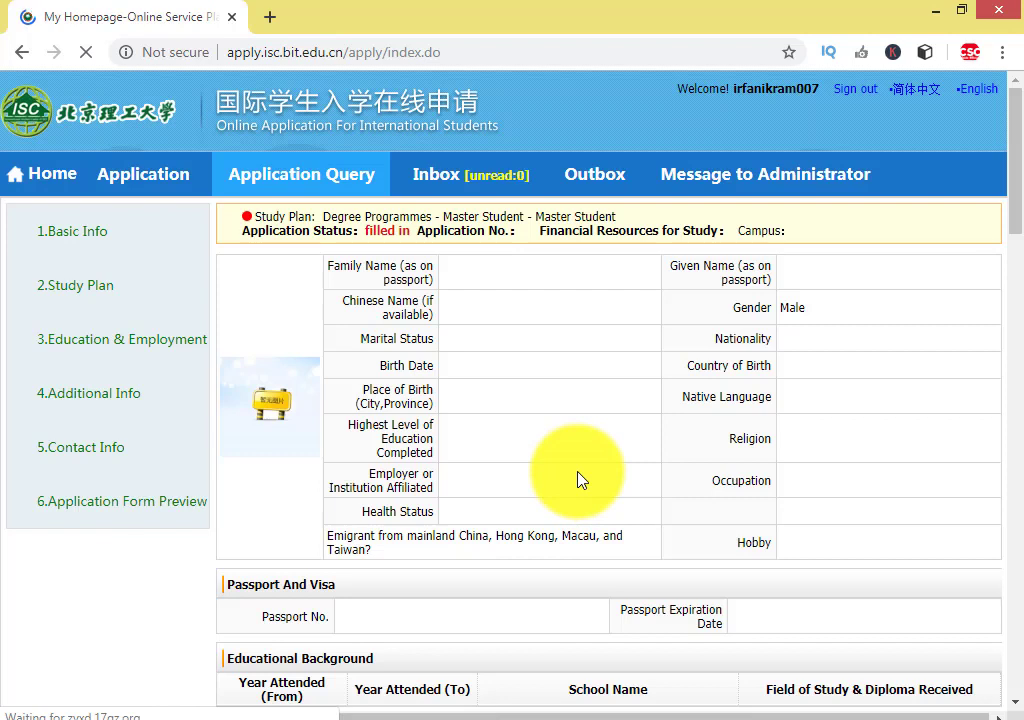
# - Review the application's personal information fields, including family and given name, Chinese name, native language, affiliated institution and health status
pyautogui.scroll(-1, 577, 480)
pyautogui.moveTo(415, 170); pyautogui.dragTo(380, 167)
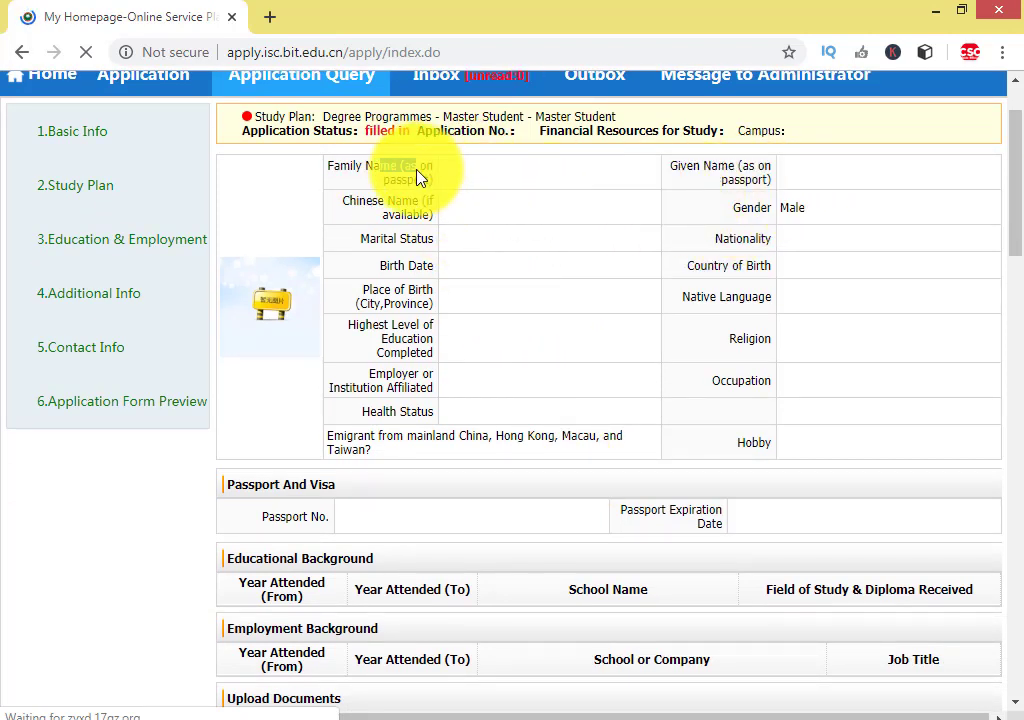
pyautogui.moveTo(373, 174); pyautogui.dragTo(448, 199)
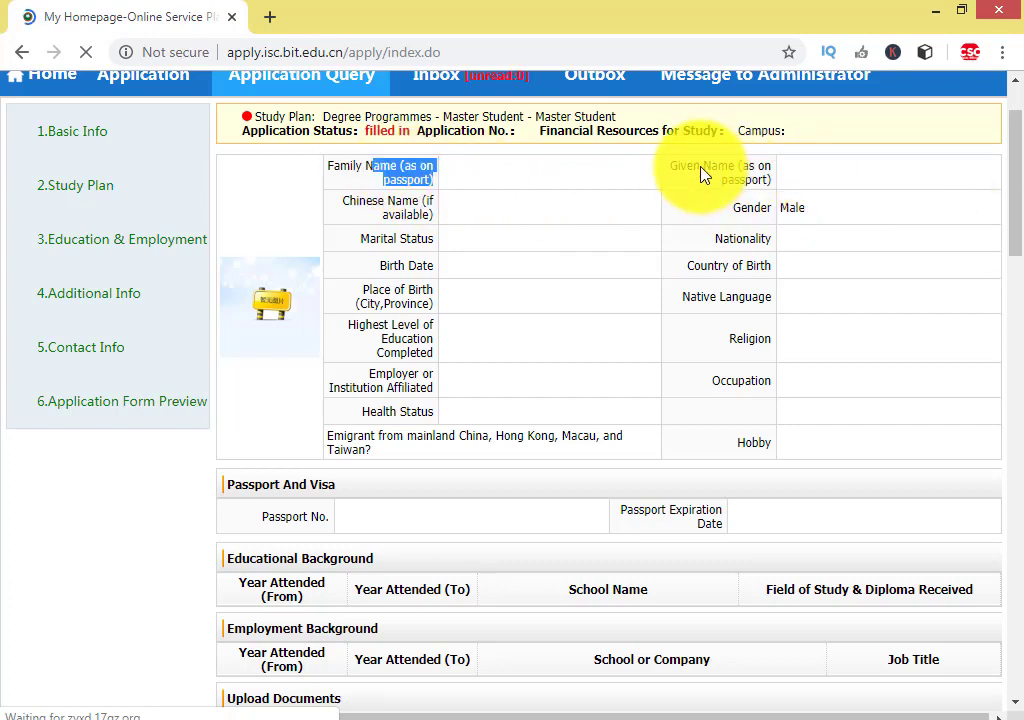
pyautogui.moveTo(703, 175); pyautogui.dragTo(742, 181)
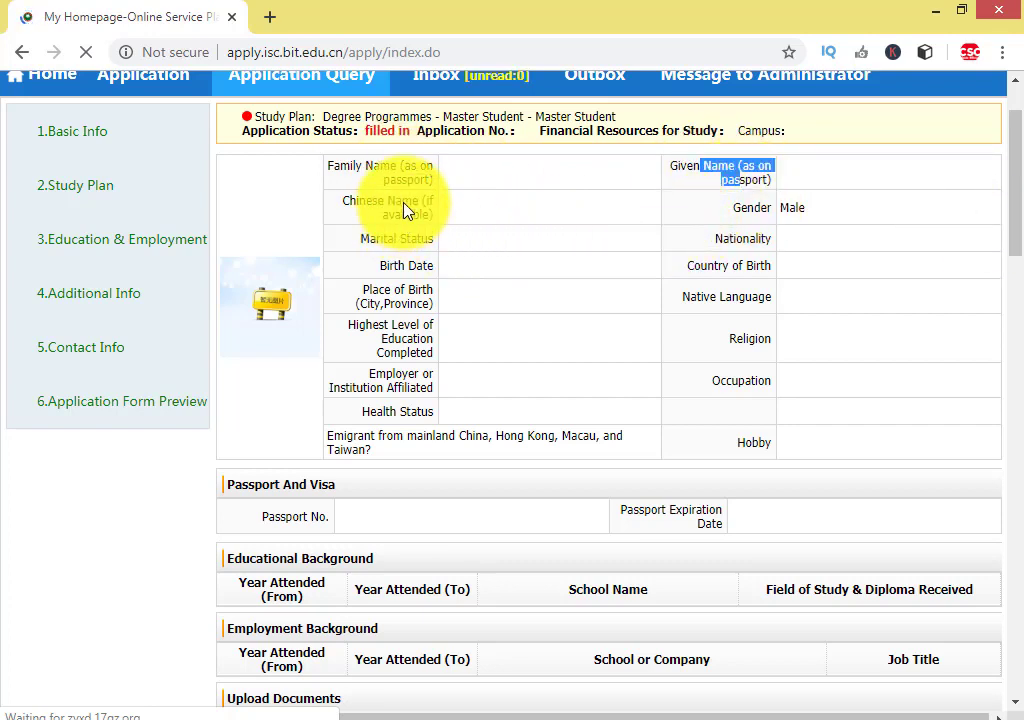
pyautogui.moveTo(402, 208); pyautogui.dragTo(587, 222)
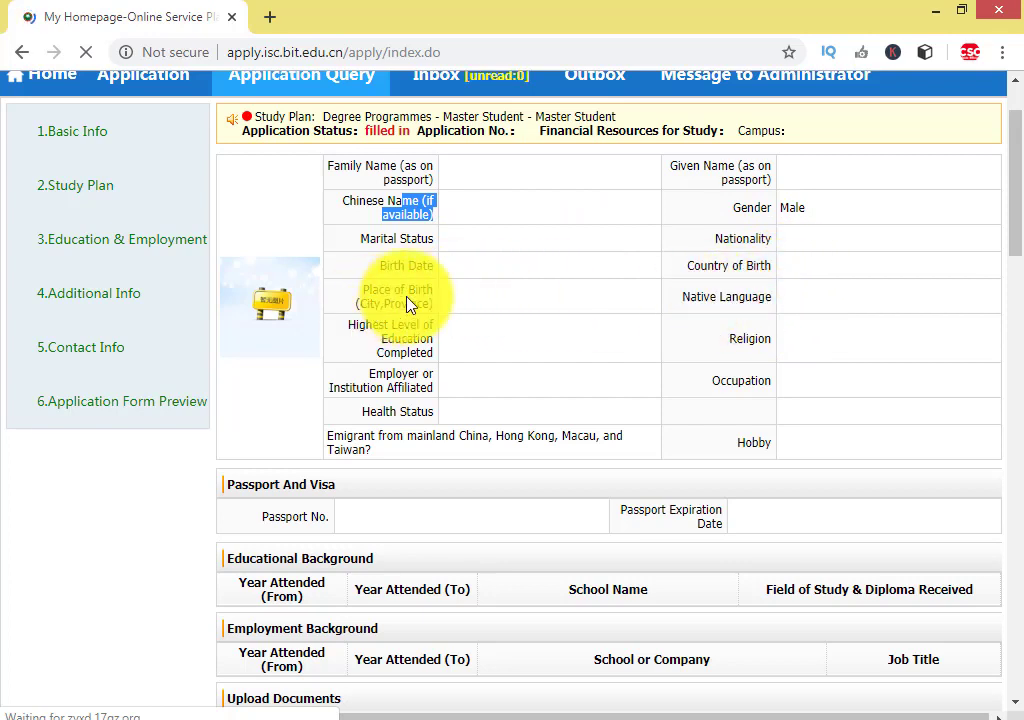
pyautogui.moveTo(780, 306); pyautogui.dragTo(675, 298)
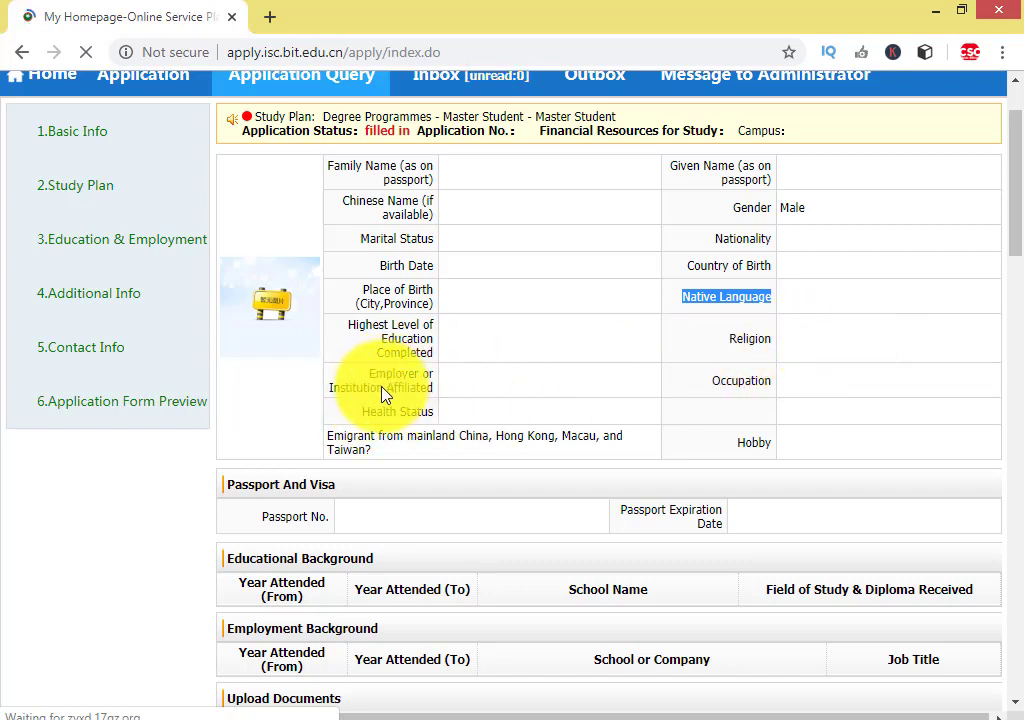
pyautogui.moveTo(345, 390); pyautogui.dragTo(502, 378)
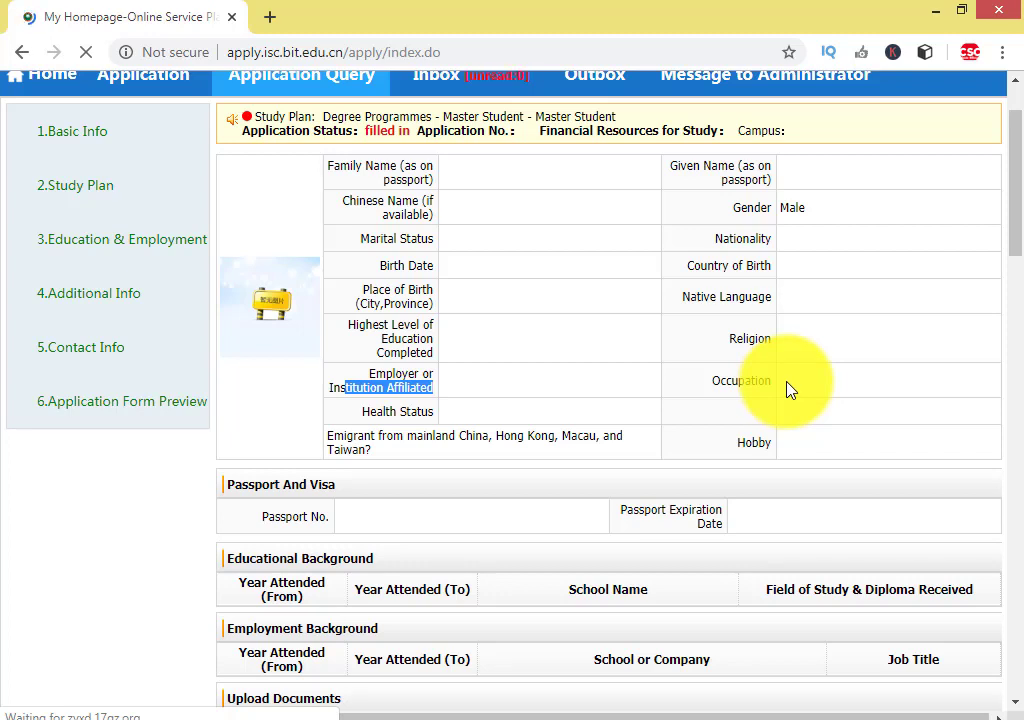
pyautogui.moveTo(368, 415); pyautogui.dragTo(422, 418)
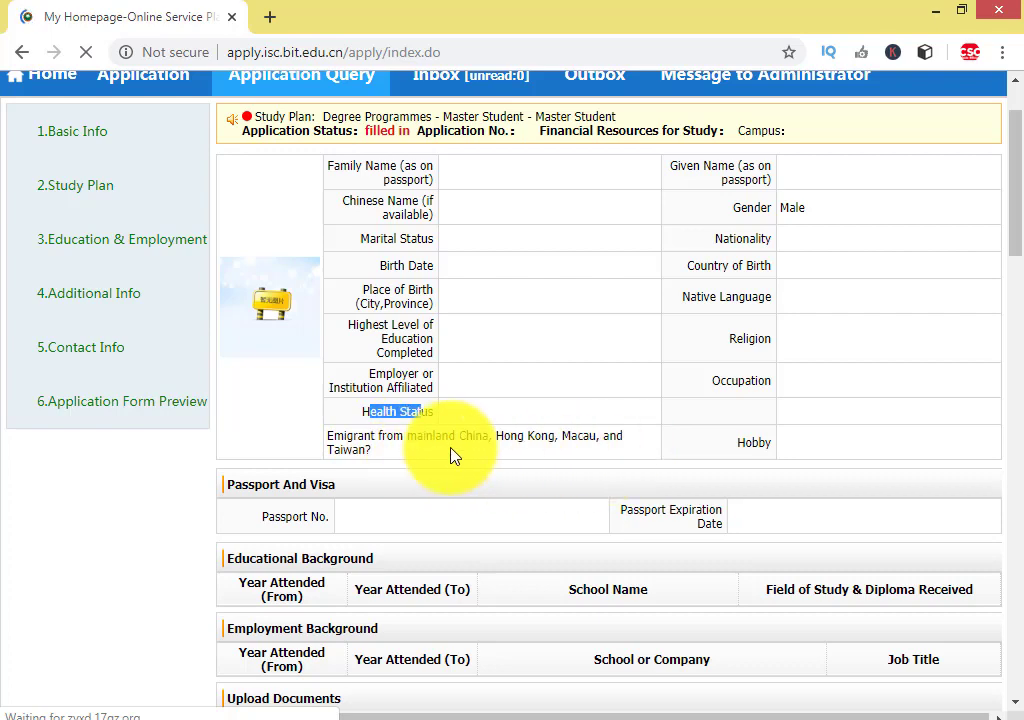
# - Review the passport and visa fields and the Educational Background columns, including the years attended from and to
pyautogui.scroll(-3, 797, 457)
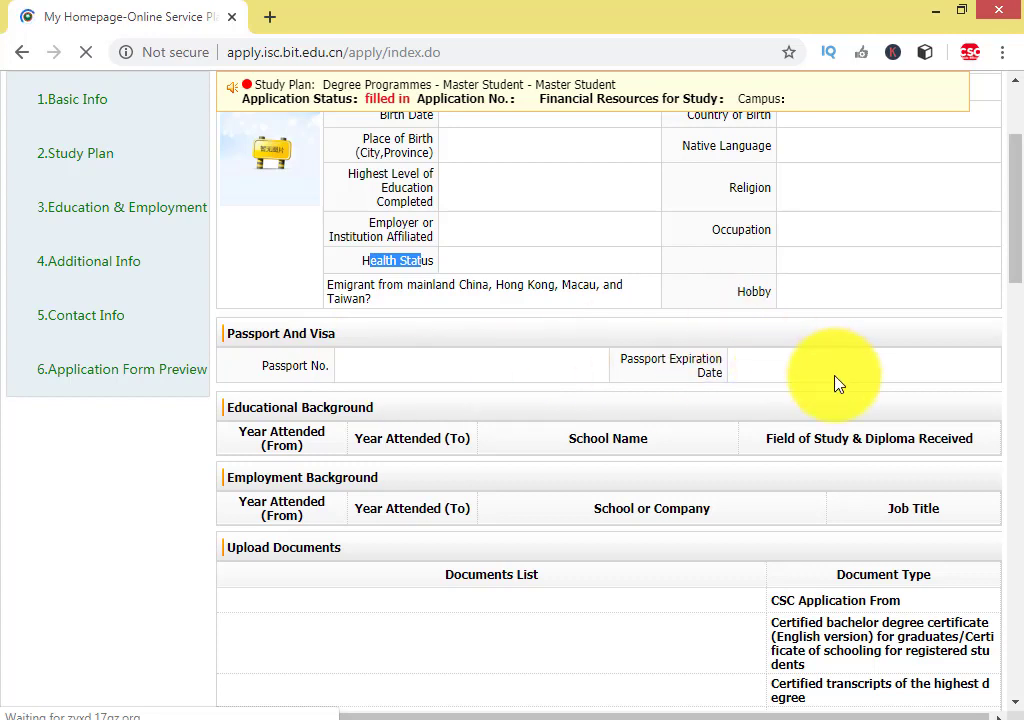
pyautogui.scroll(-2, 770, 390)
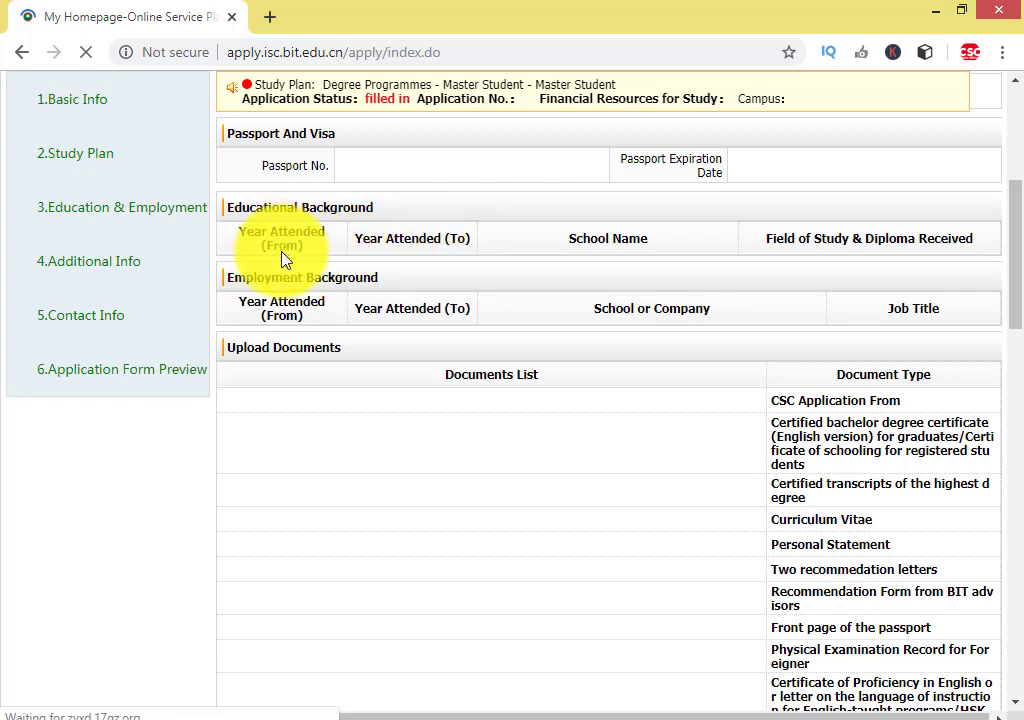
pyautogui.moveTo(270, 242); pyautogui.dragTo(307, 255)
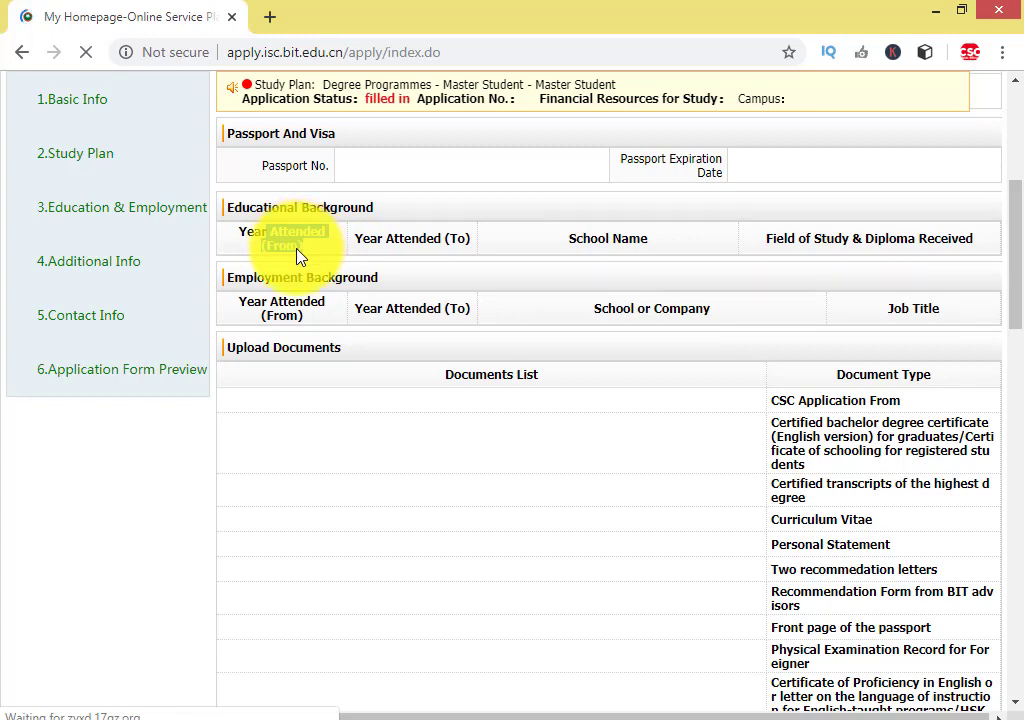
pyautogui.doubleClick(281, 247)
pyautogui.moveTo(281, 247); pyautogui.dragTo(340, 248)
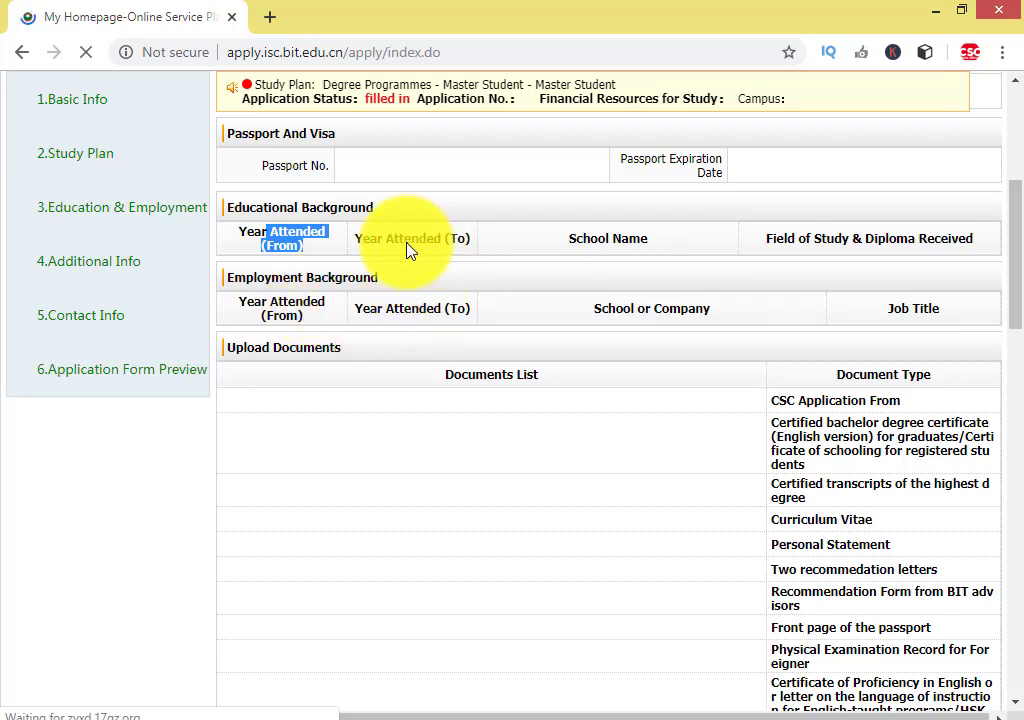
pyautogui.moveTo(354, 245); pyautogui.dragTo(485, 243)
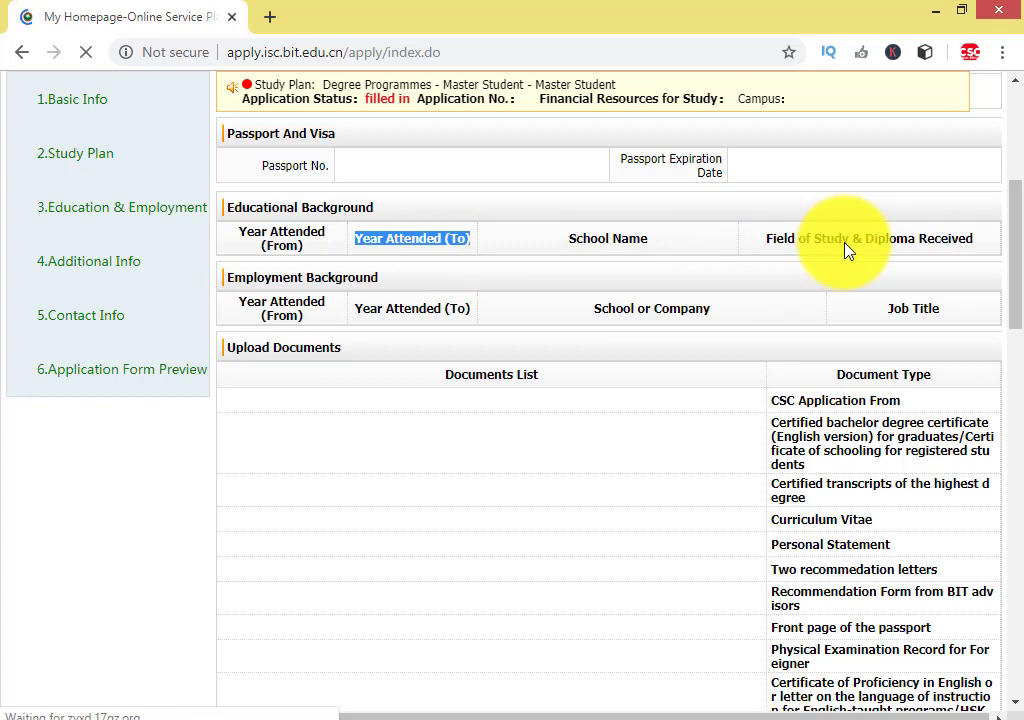
# - Review the Employment Background columns, including years attended, school or company and job title
pyautogui.scroll(-1, 600, 320)
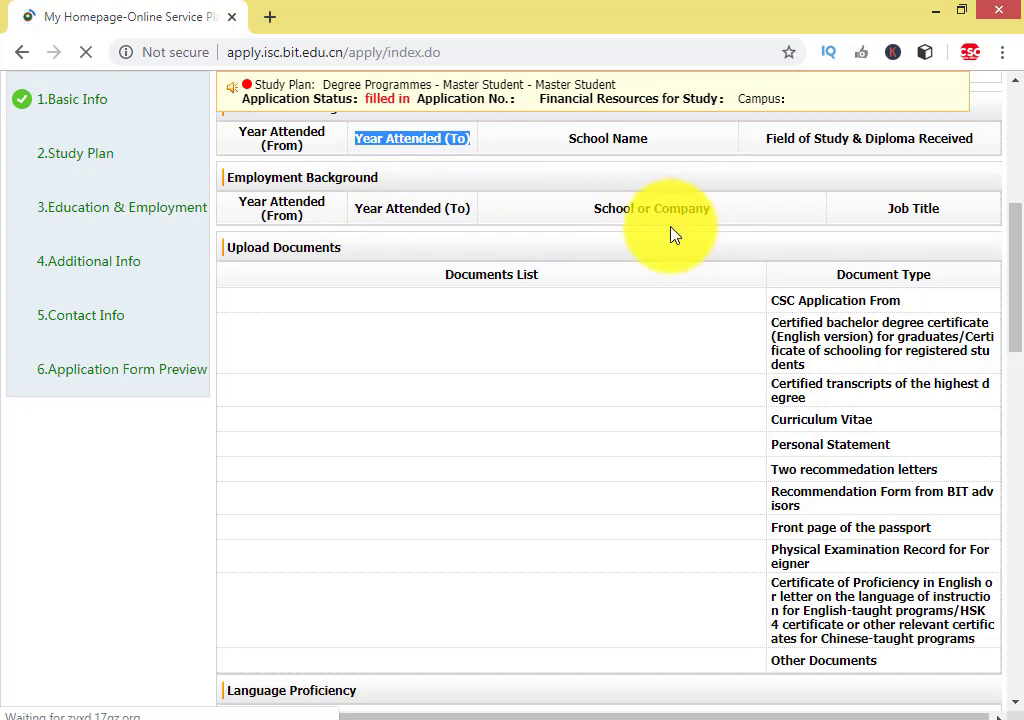
pyautogui.moveTo(594, 210); pyautogui.dragTo(715, 219)
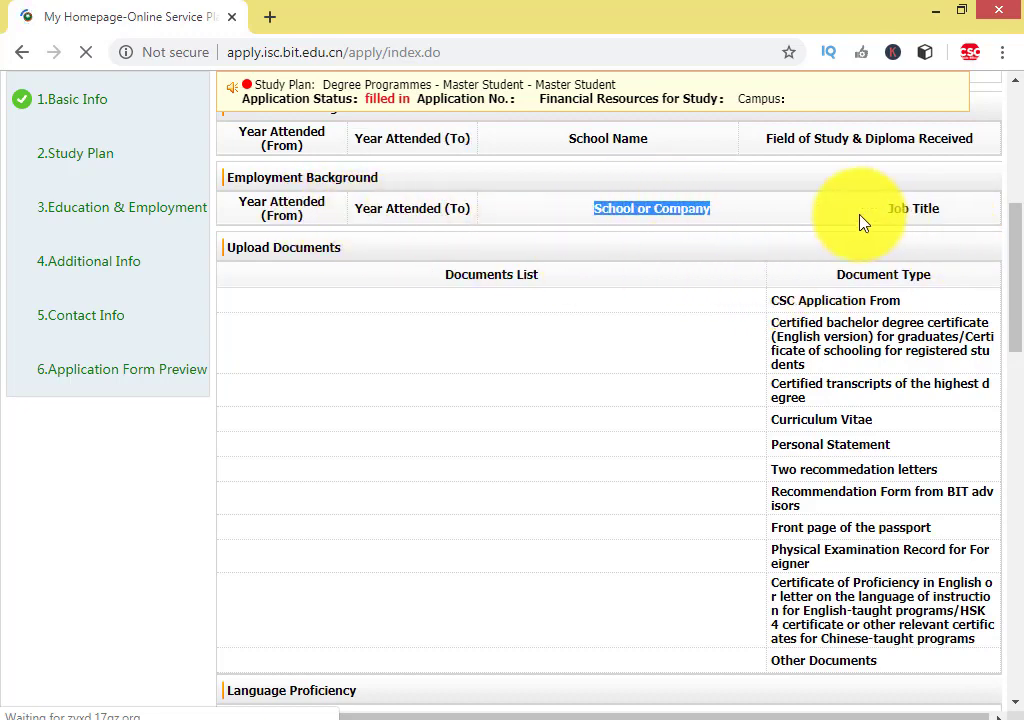
pyautogui.scroll(-1, 877, 245)
pyautogui.scroll(2, 811, 190)
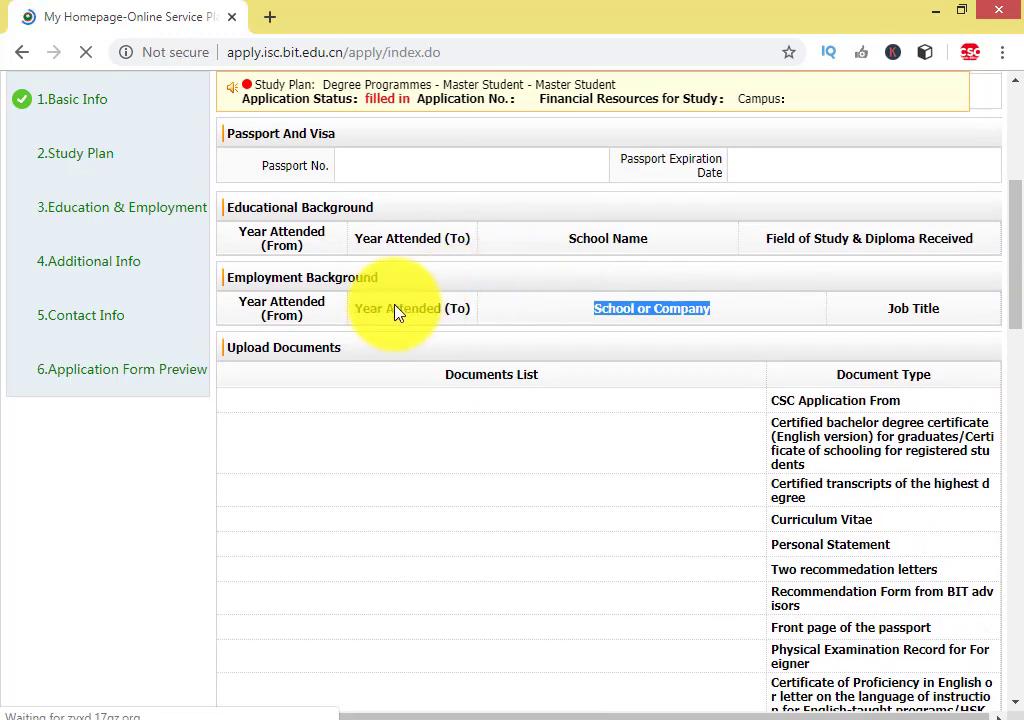
pyautogui.click(669, 320)
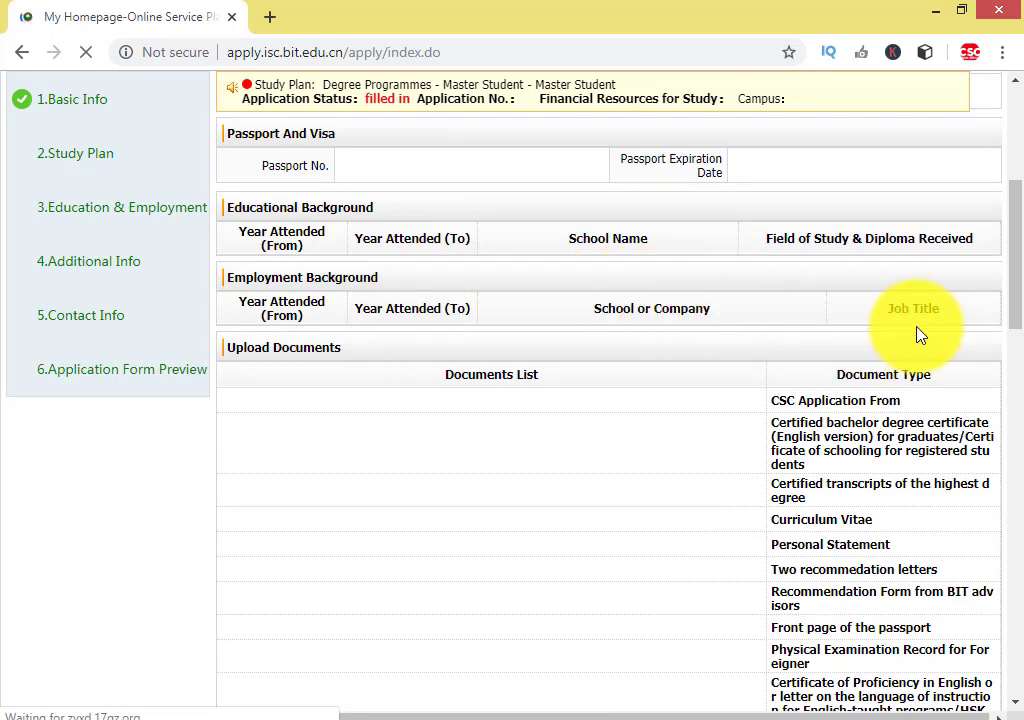
# - Examine the CSC application form entry in the list of documents to upload
pyautogui.scroll(-1, 850, 330)
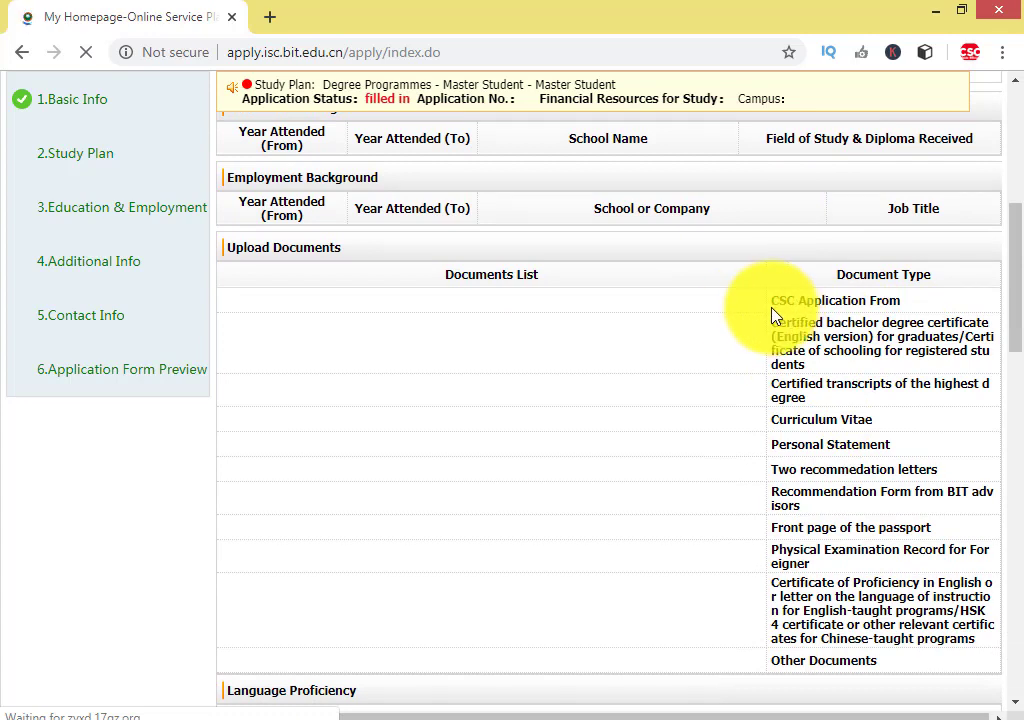
pyautogui.moveTo(772, 316); pyautogui.dragTo(903, 314)
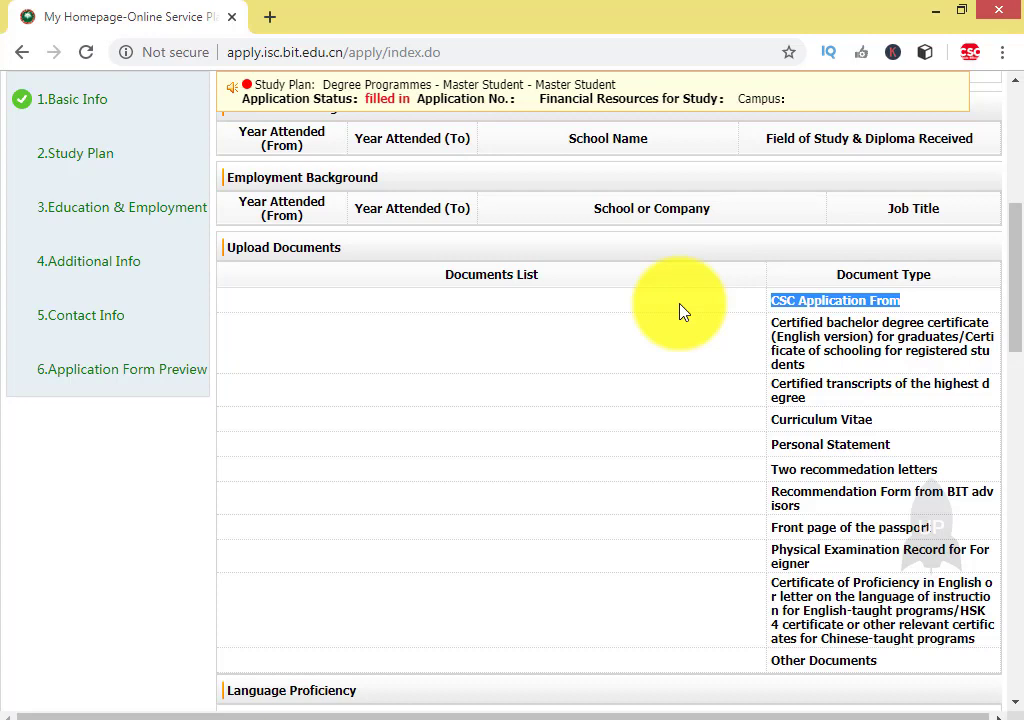
pyautogui.doubleClick(853, 303)
pyautogui.moveTo(881, 305); pyautogui.dragTo(775, 305)
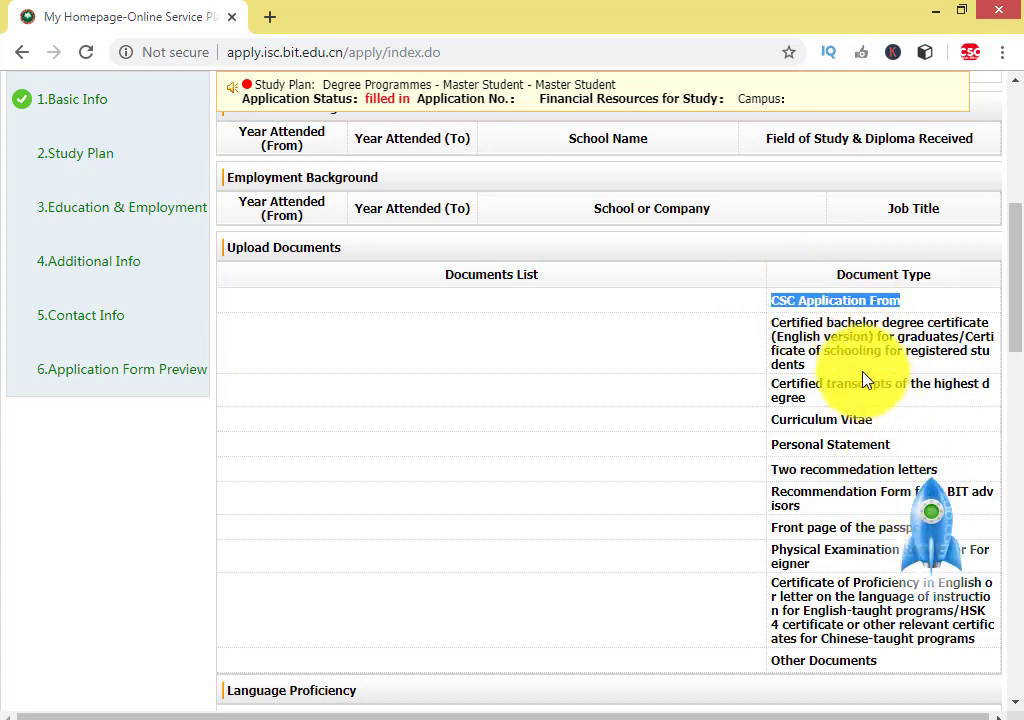
pyautogui.click(885, 302)
pyautogui.moveTo(903, 299); pyautogui.dragTo(715, 318)
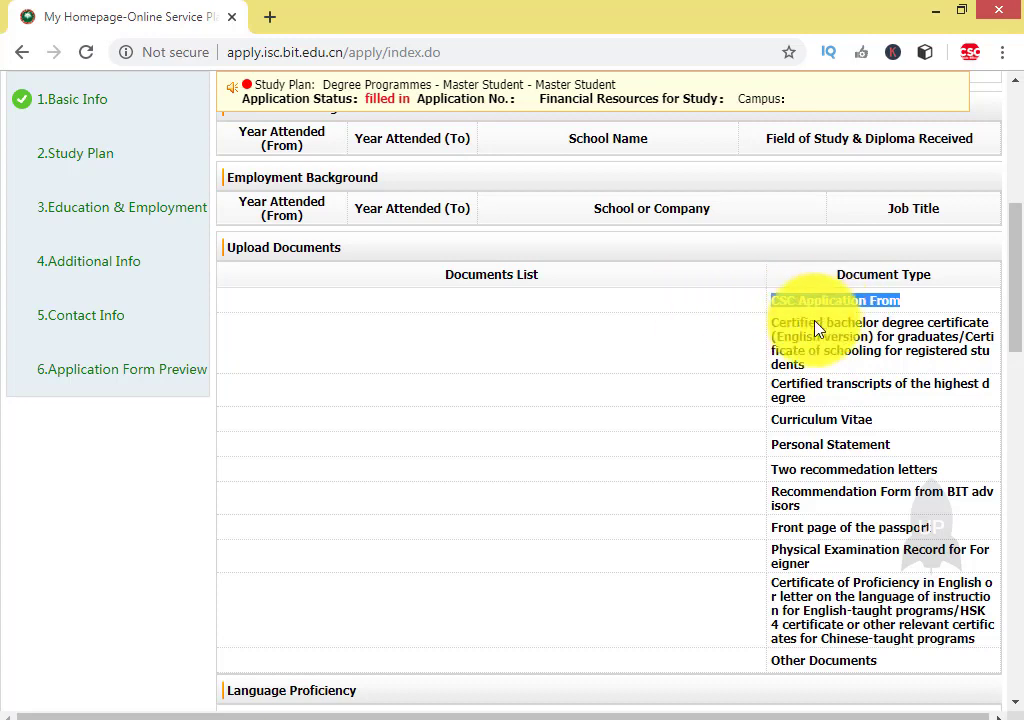
# - Review the required documents from the certified bachelor degree certificate and transcripts through the recommendation form from BIT advisors
pyautogui.moveTo(780, 325); pyautogui.dragTo(912, 377)
pyautogui.scroll(-1, 913, 375)
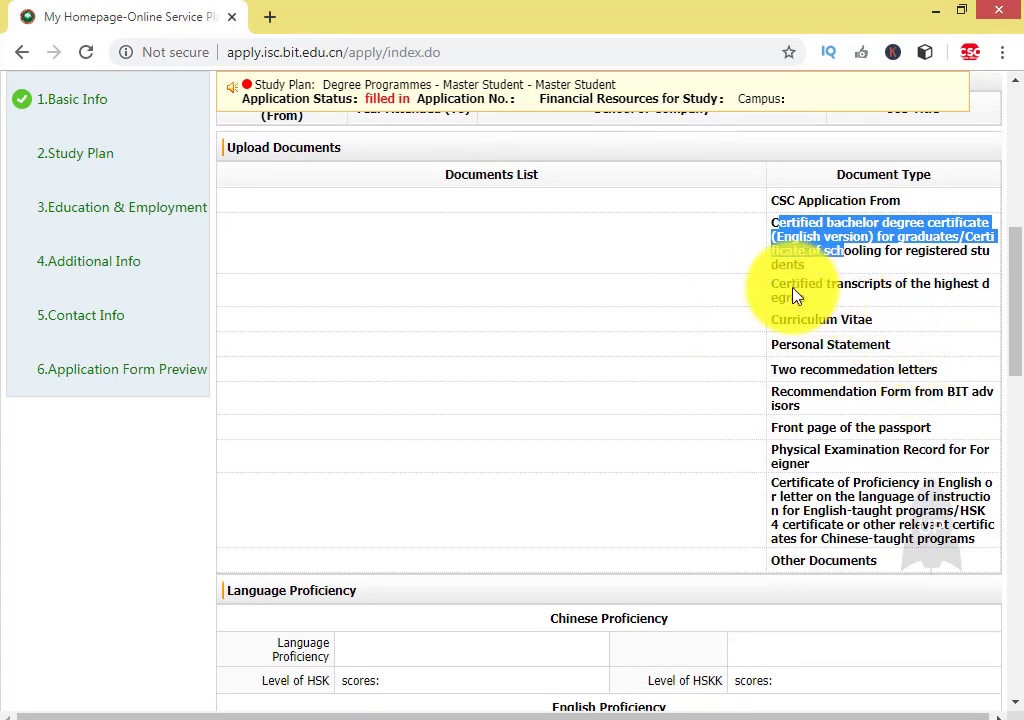
pyautogui.moveTo(778, 290); pyautogui.dragTo(876, 328)
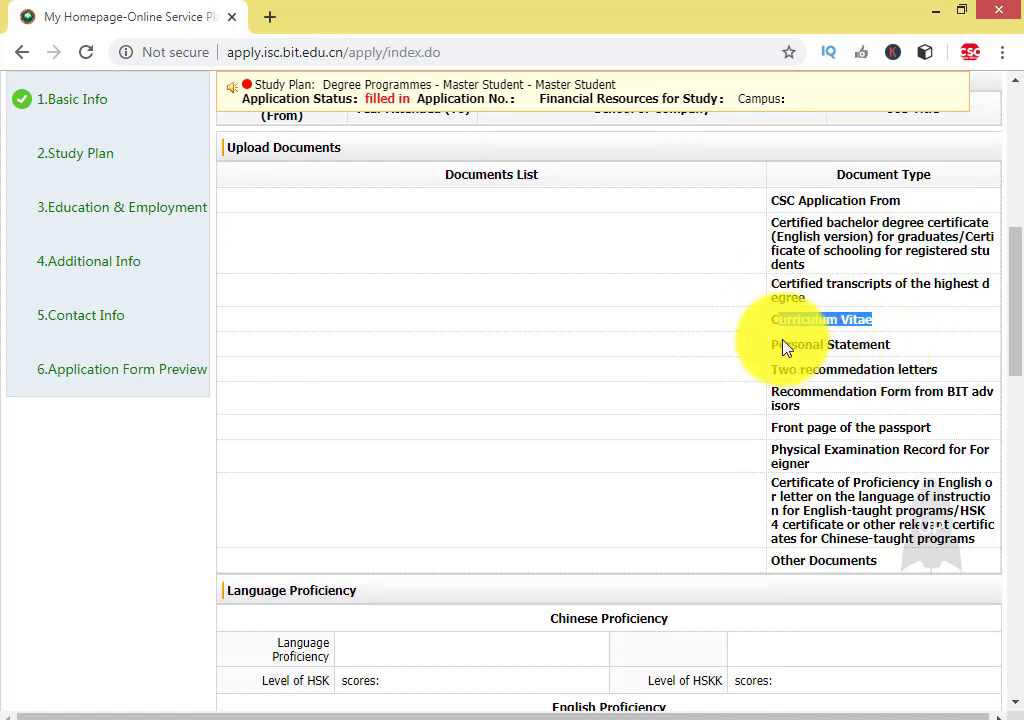
pyautogui.moveTo(780, 347); pyautogui.dragTo(898, 352)
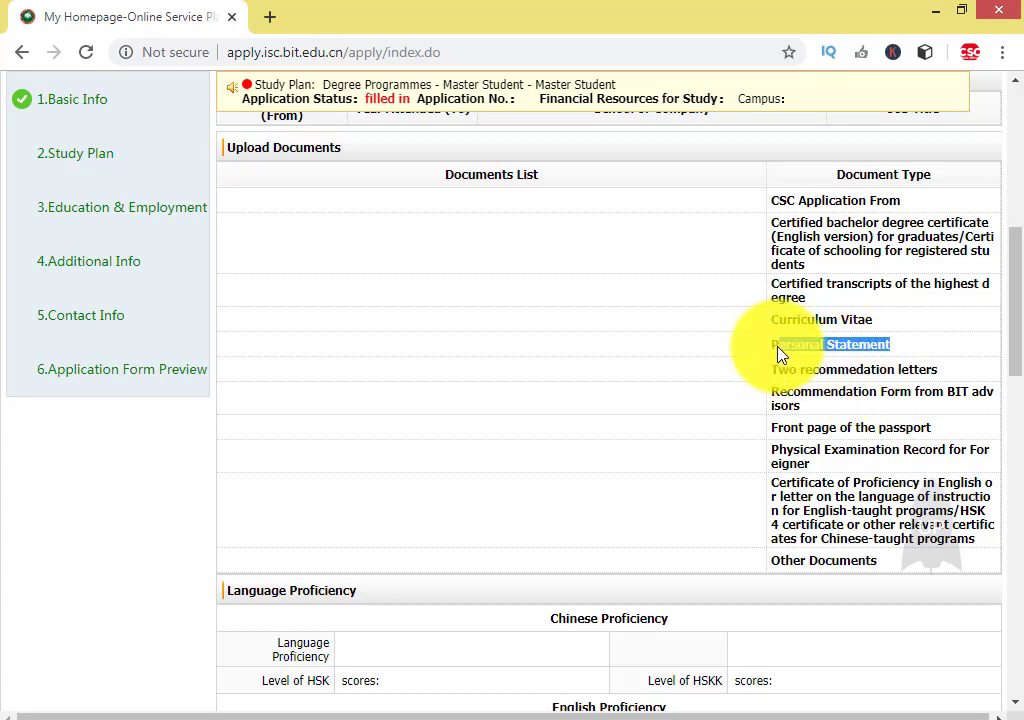
pyautogui.moveTo(773, 372); pyautogui.dragTo(945, 376)
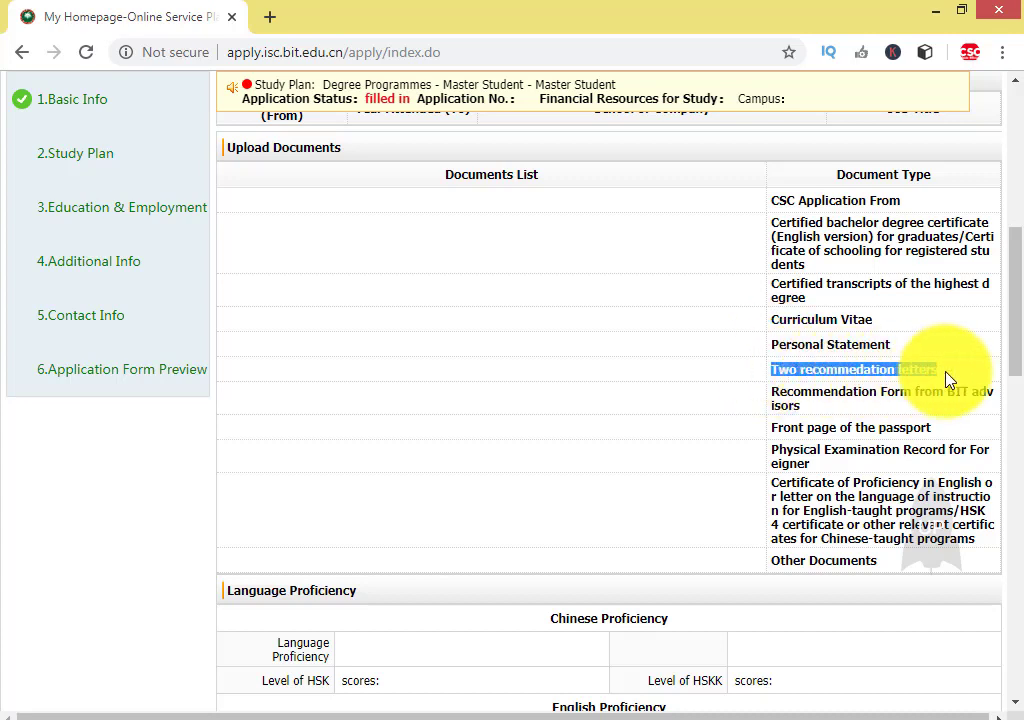
pyautogui.click(787, 379)
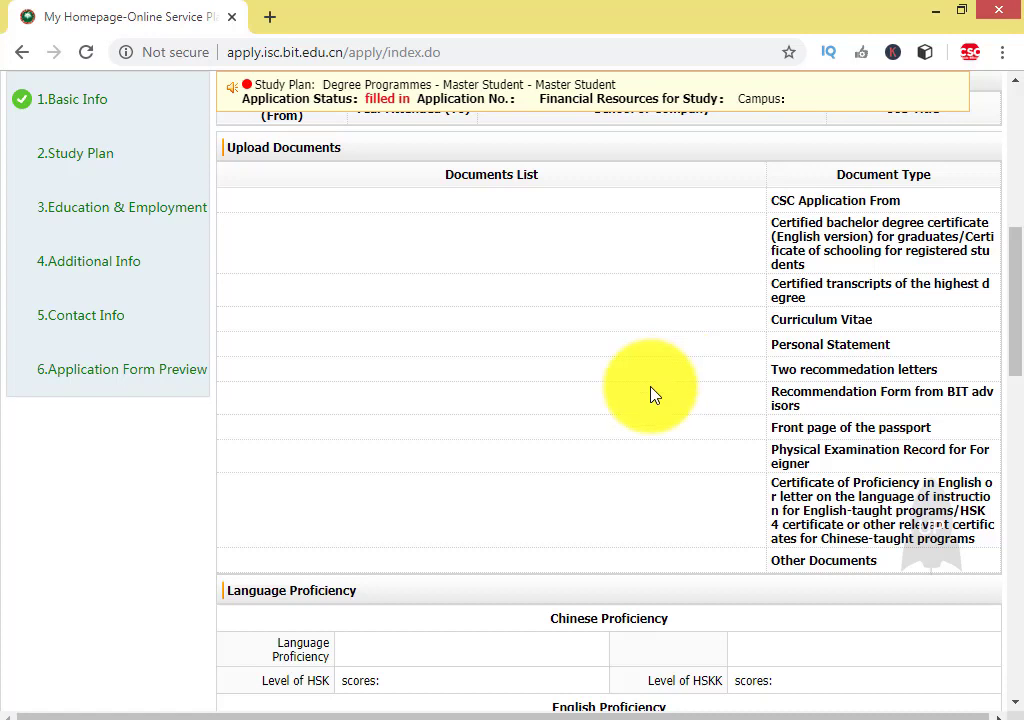
pyautogui.tripleClick(773, 395)
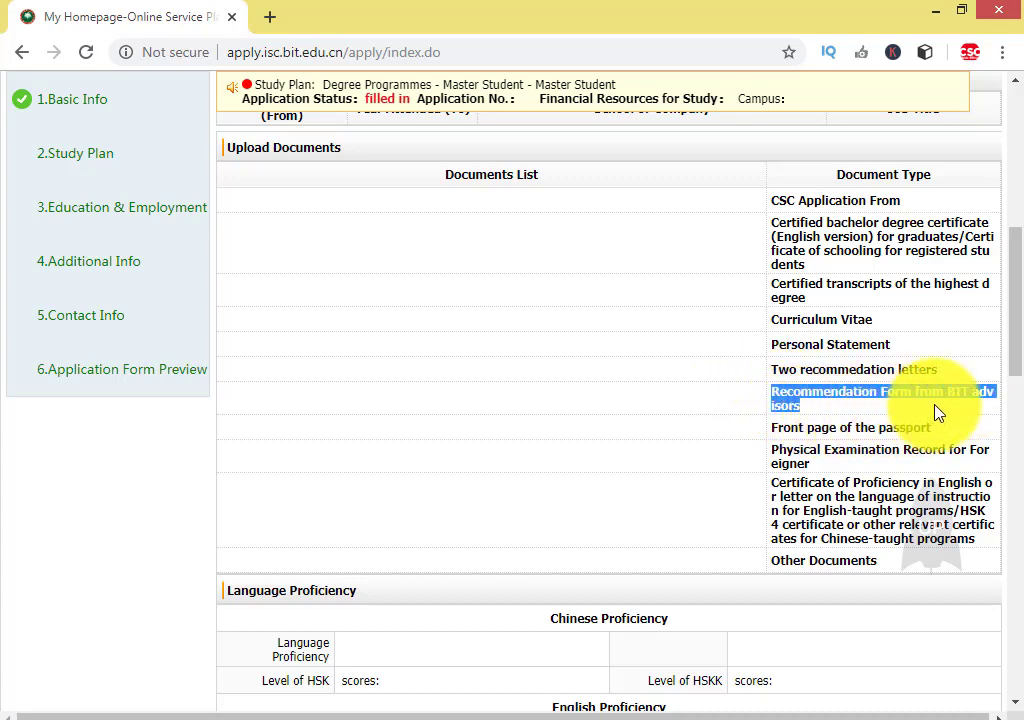
pyautogui.click(790, 408)
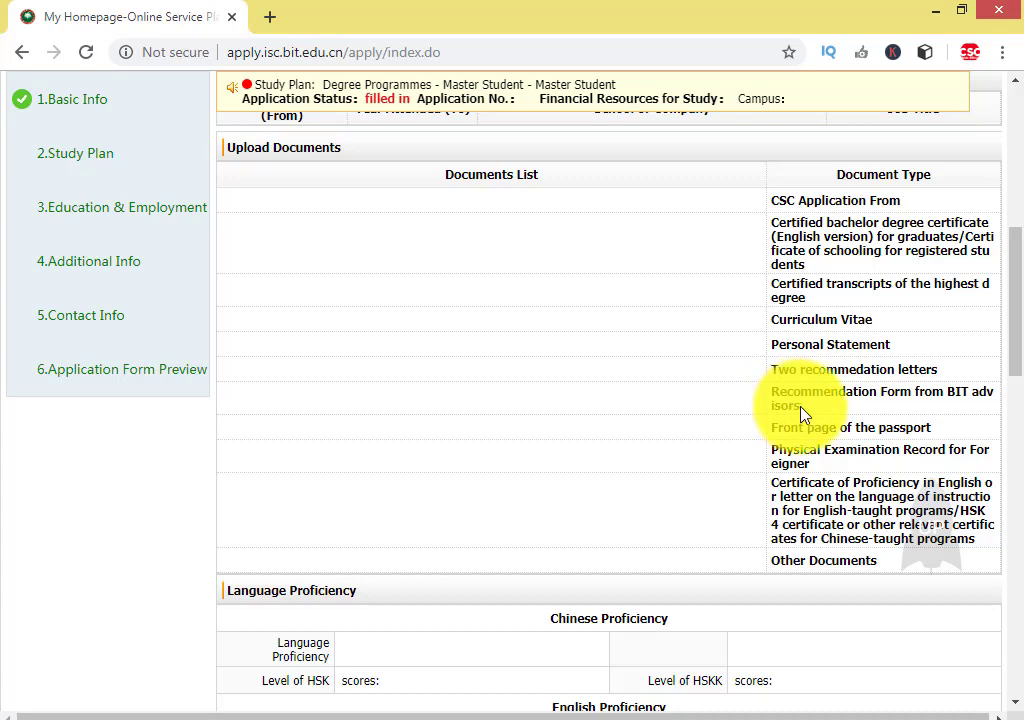
pyautogui.tripleClick(790, 408)
# - Review the remaining upload documents: passport front page, physical examination record, language proficiency certificate and other documents
pyautogui.scroll(-1, 780, 410)
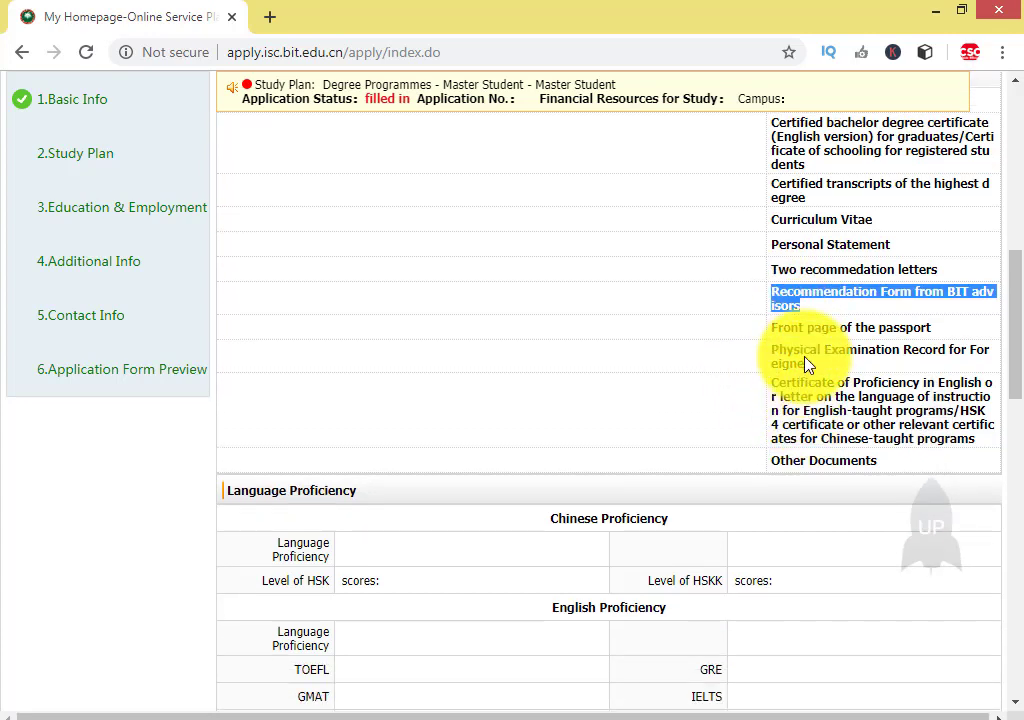
pyautogui.moveTo(773, 331); pyautogui.dragTo(893, 343)
pyautogui.moveTo(776, 358); pyautogui.dragTo(810, 370)
pyautogui.click(783, 360)
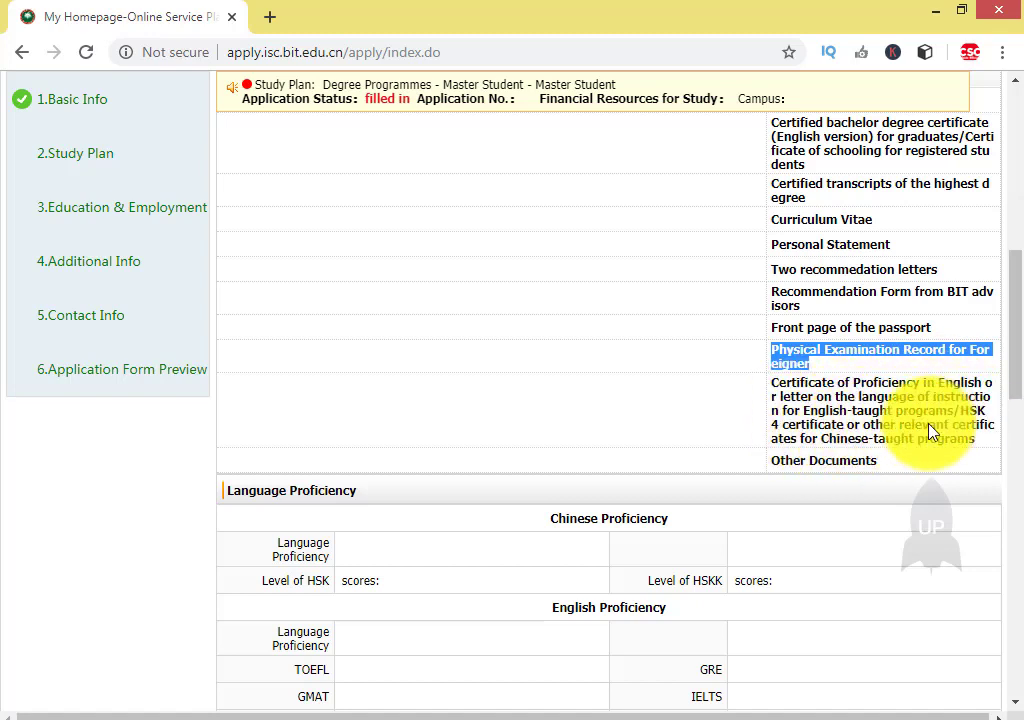
pyautogui.moveTo(782, 389); pyautogui.dragTo(828, 412)
pyautogui.moveTo(880, 470); pyautogui.dragTo(736, 464)
pyautogui.click(730, 432)
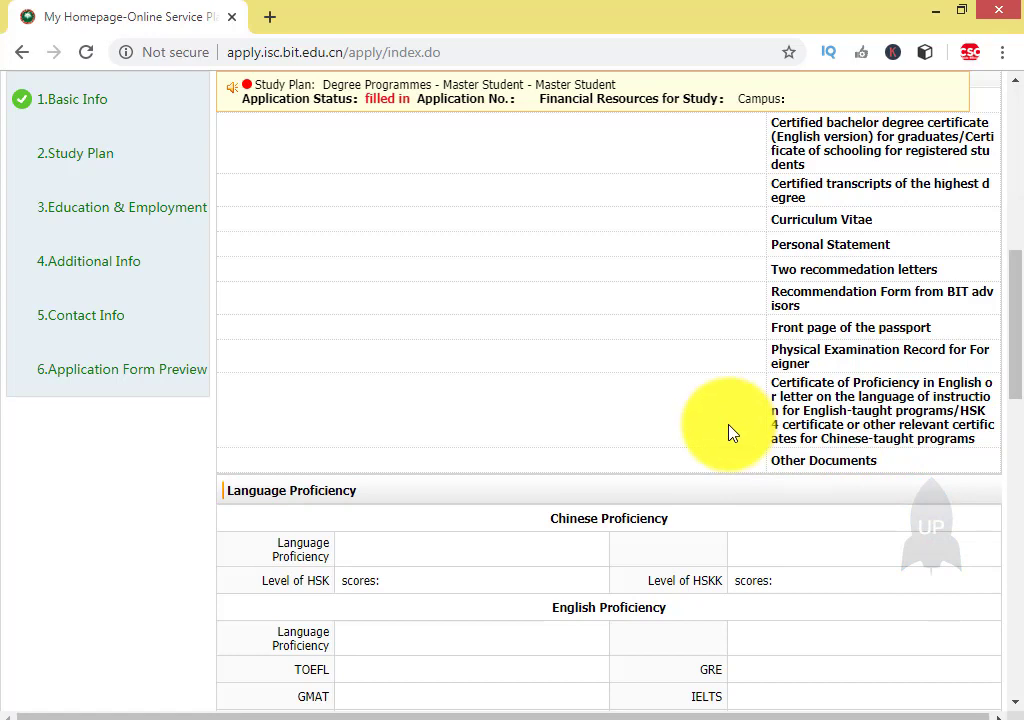
pyautogui.scroll(-1, 733, 435)
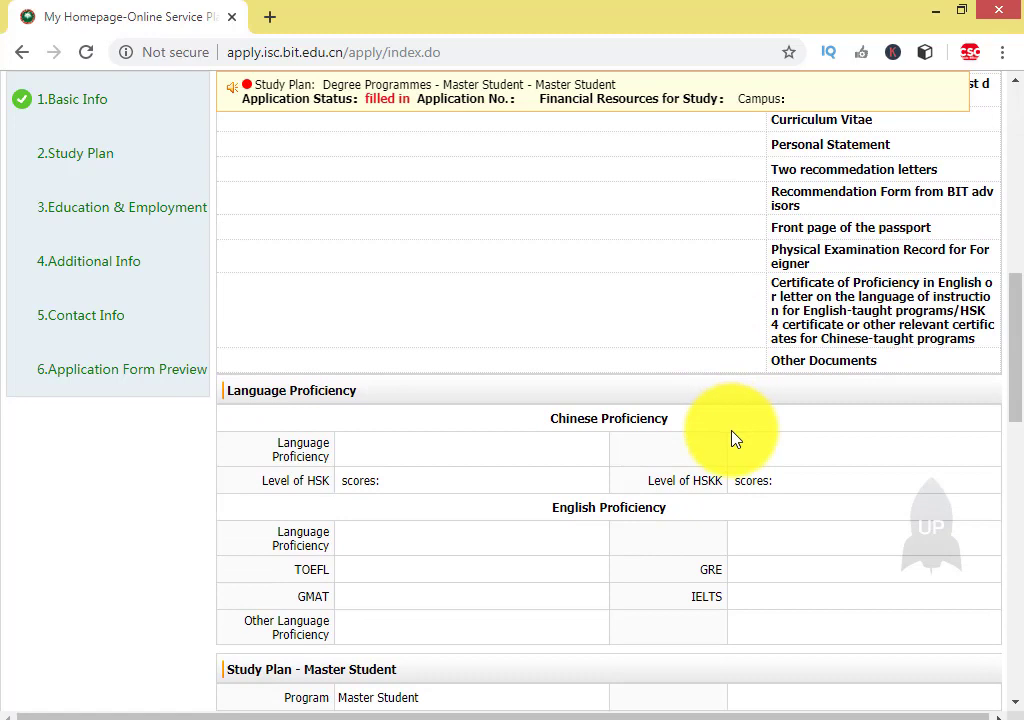
pyautogui.moveTo(882, 366); pyautogui.dragTo(693, 389)
# - Review the Chinese and English Language Proficiency fields and the master's study plan, including its study duration
pyautogui.scroll(-1, 690, 388)
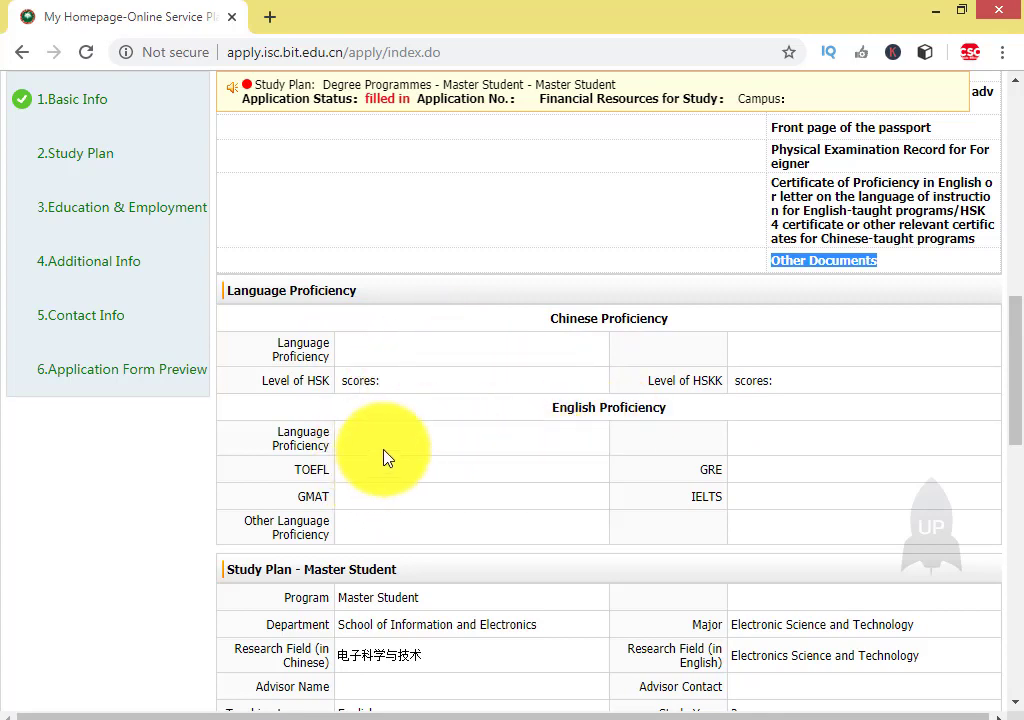
pyautogui.click(372, 527)
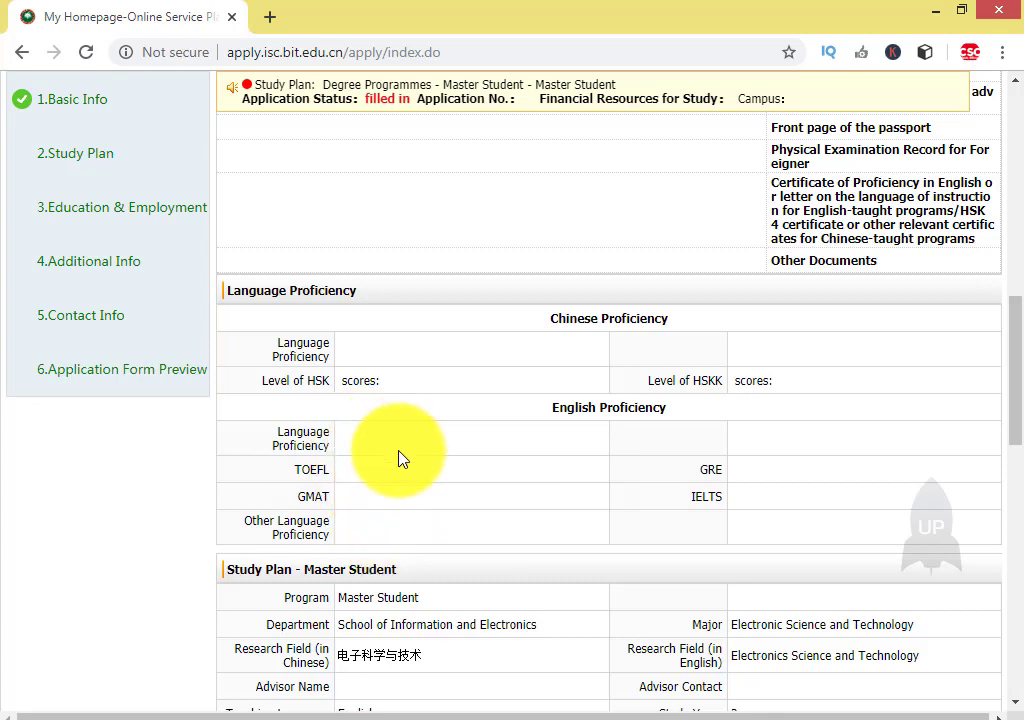
pyautogui.scroll(-1, 400, 457)
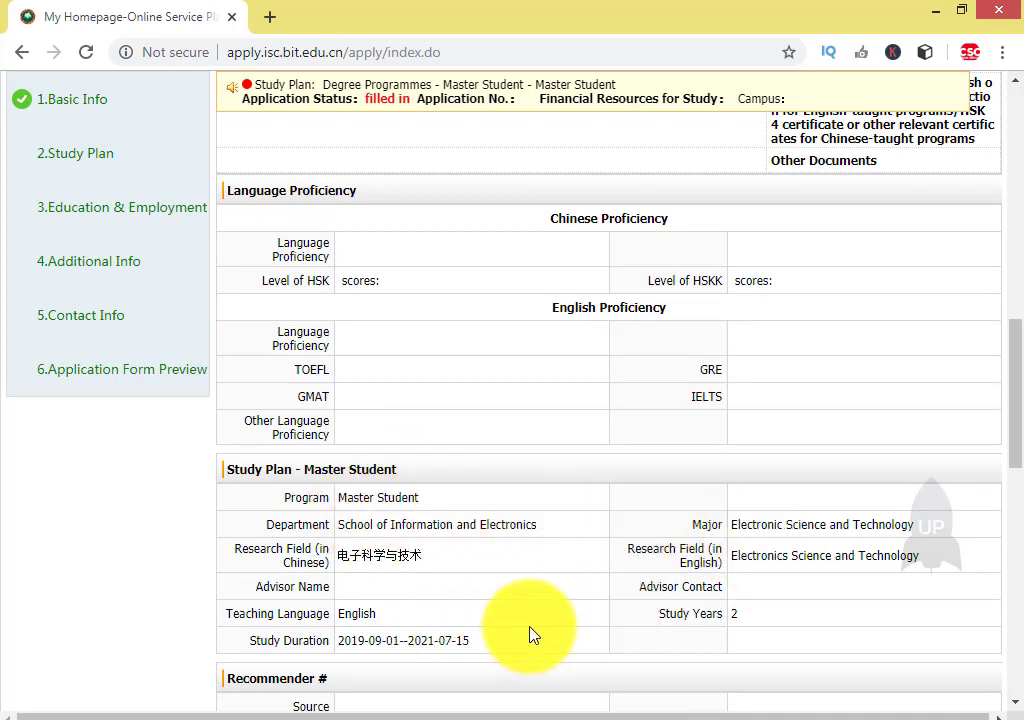
pyautogui.moveTo(489, 647); pyautogui.dragTo(368, 643)
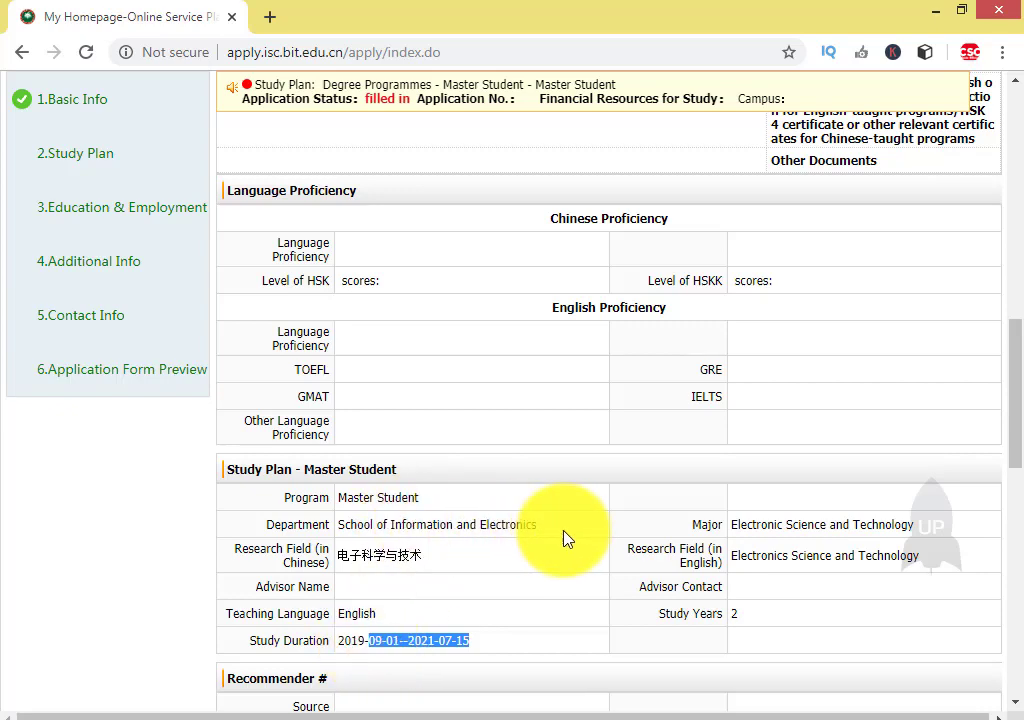
# - Examine the Recommender section's contact fields and the Family members table in the application
pyautogui.scroll(-3, 565, 540)
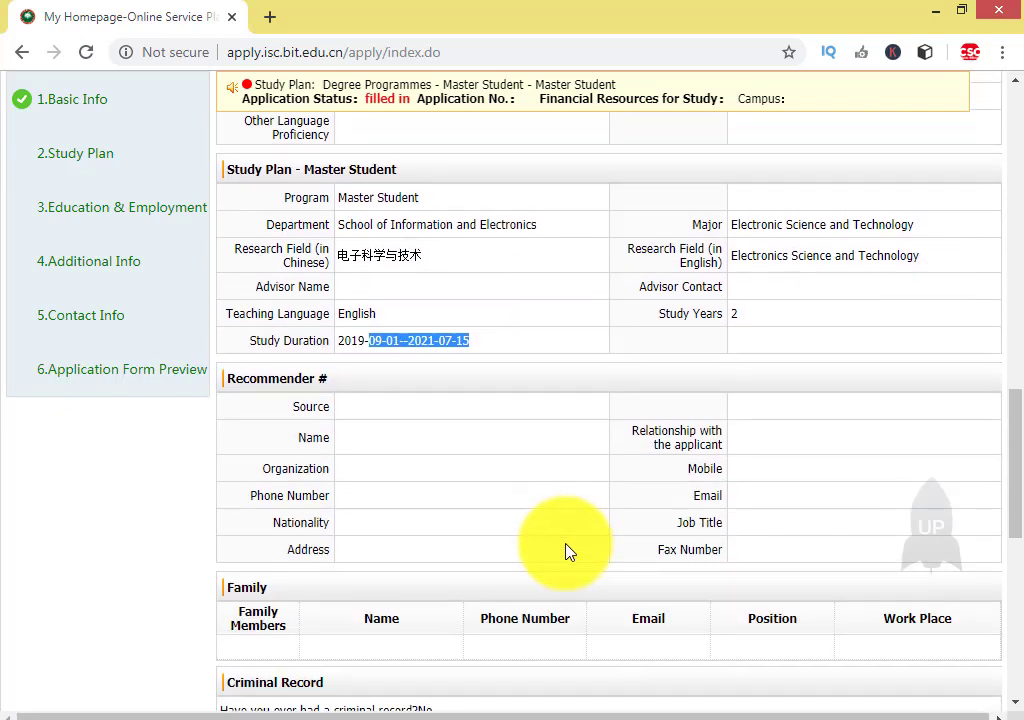
pyautogui.scroll(-3, 565, 548)
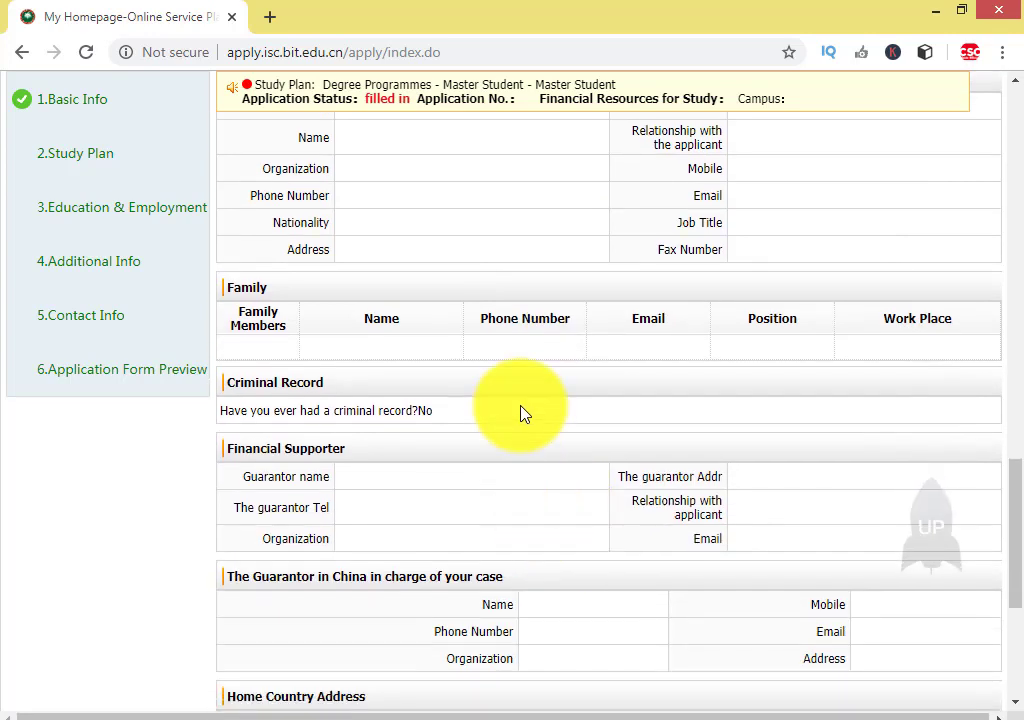
pyautogui.scroll(1, 512, 404)
pyautogui.scroll(1, 345, 235)
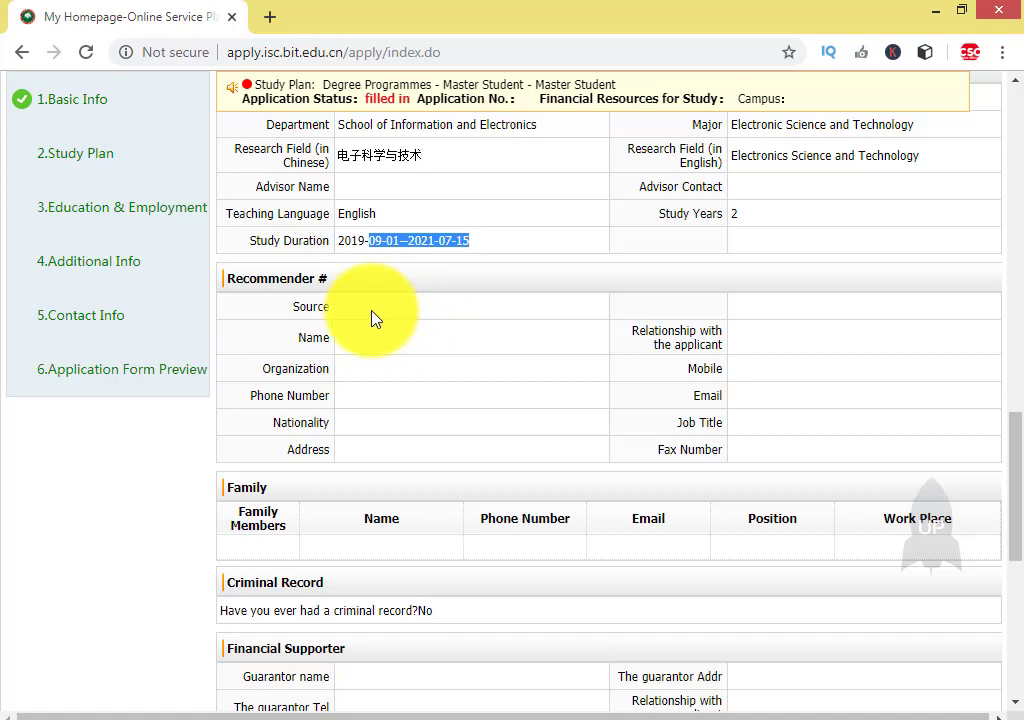
pyautogui.click(753, 345)
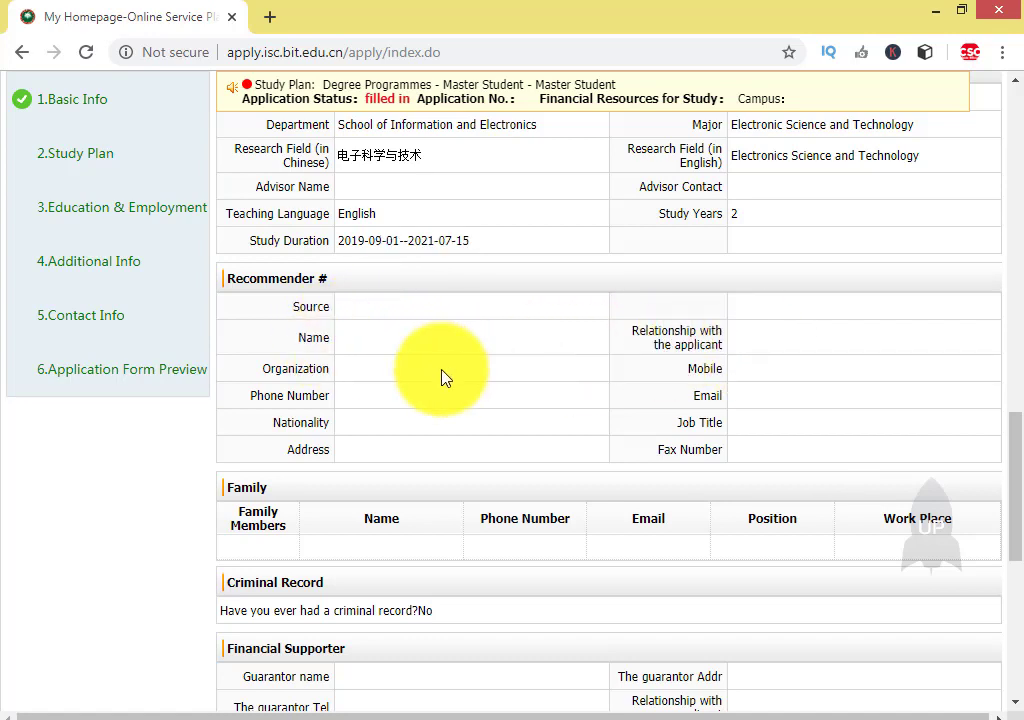
pyautogui.moveTo(293, 278); pyautogui.dragTo(597, 460)
pyautogui.scroll(4, 597, 460)
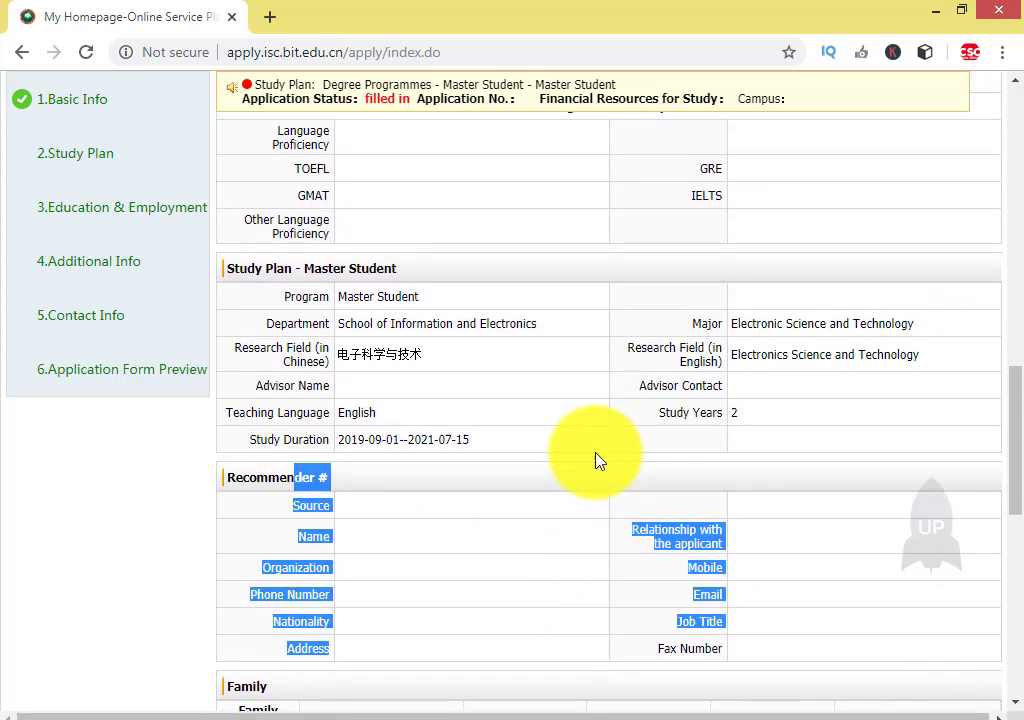
pyautogui.scroll(-5, 599, 462)
pyautogui.scroll(1, 600, 470)
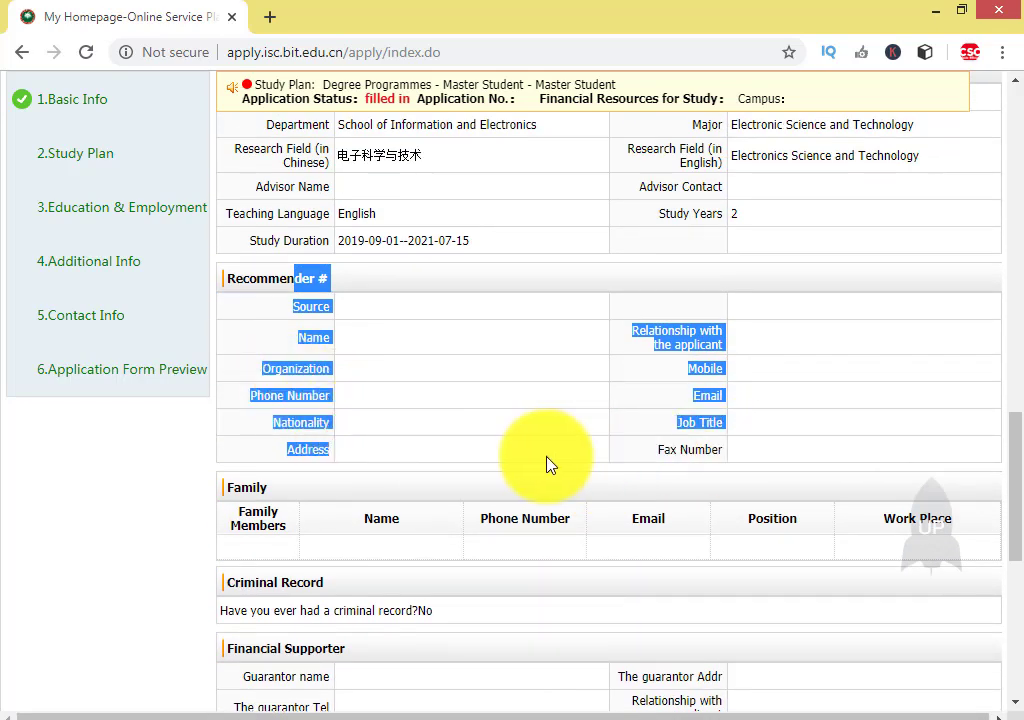
pyautogui.scroll(-1, 522, 527)
pyautogui.scroll(-1, 520, 527)
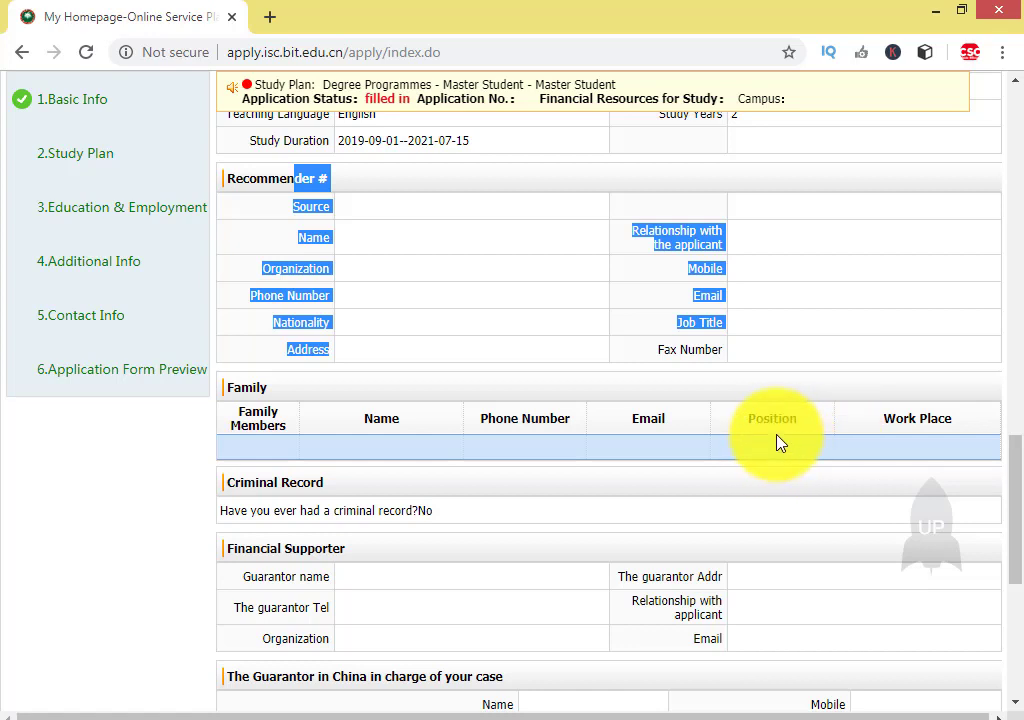
# - Check the Family table's Work Place column and the Criminal Record question in the application form
pyautogui.click(917, 453)
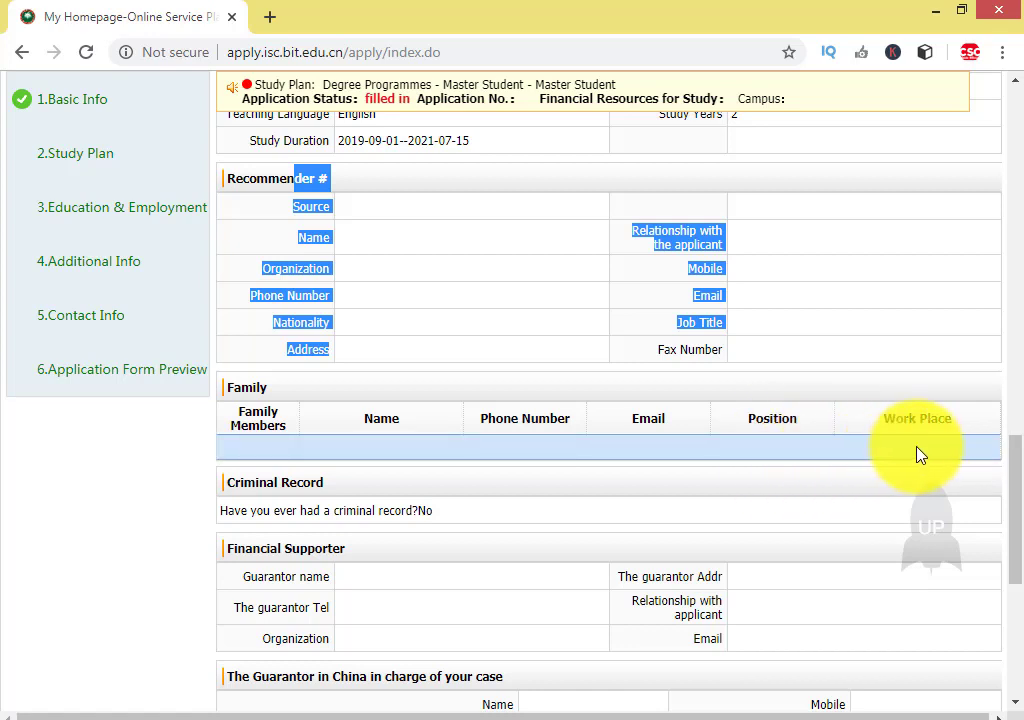
pyautogui.scroll(-1, 871, 457)
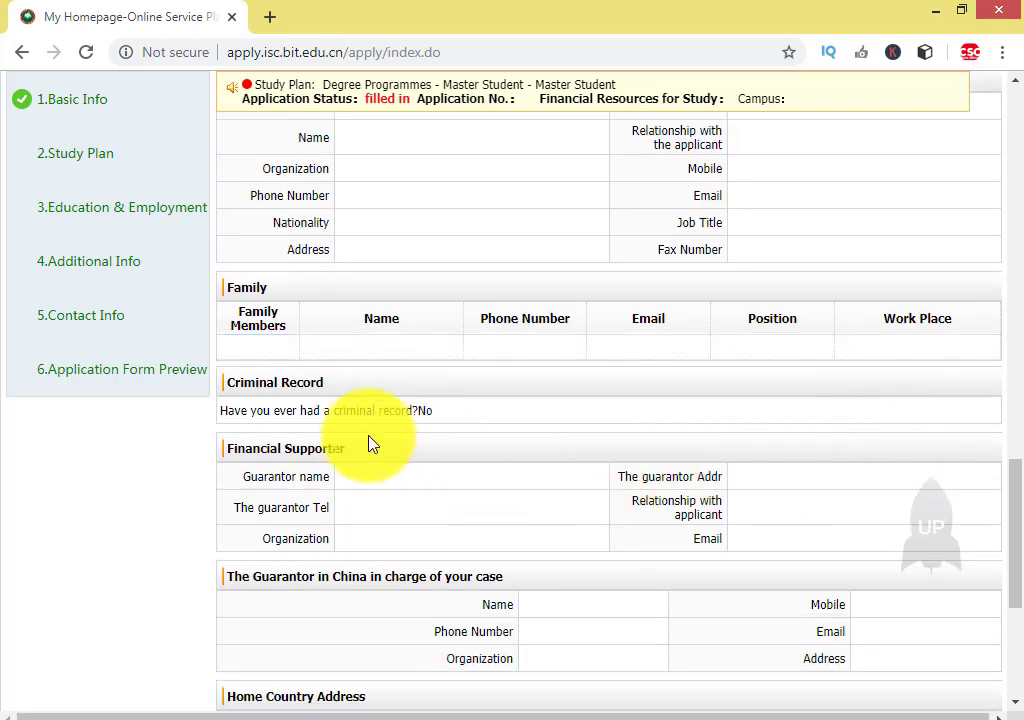
pyautogui.tripleClick(231, 390)
pyautogui.scroll(-2, 459, 443)
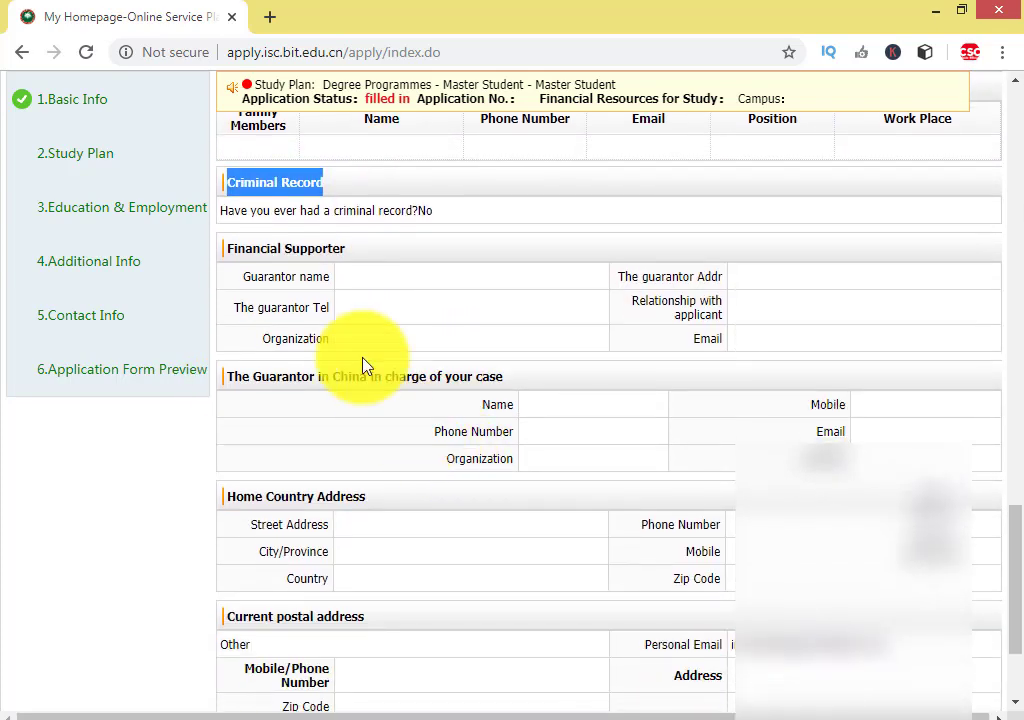
# - Examine the Financial Supporter section, covering the guarantor's name, address, telephone, relationship with the applicant, organization and email fields
pyautogui.moveTo(373, 283); pyautogui.dragTo(643, 354)
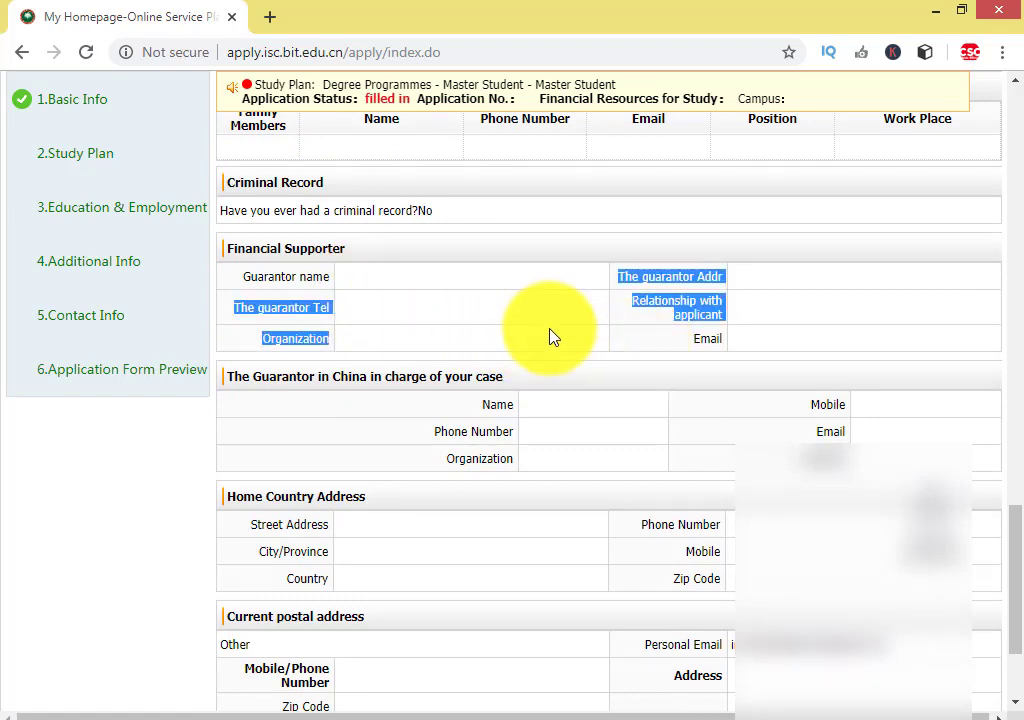
pyautogui.click(365, 281)
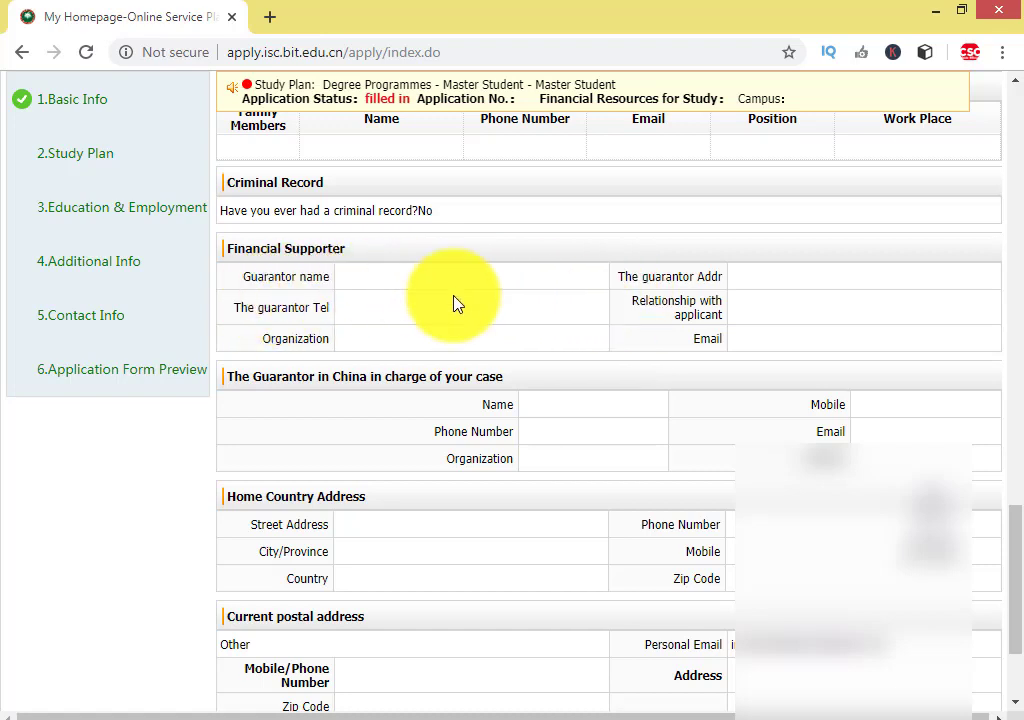
pyautogui.moveTo(228, 250); pyautogui.dragTo(347, 265)
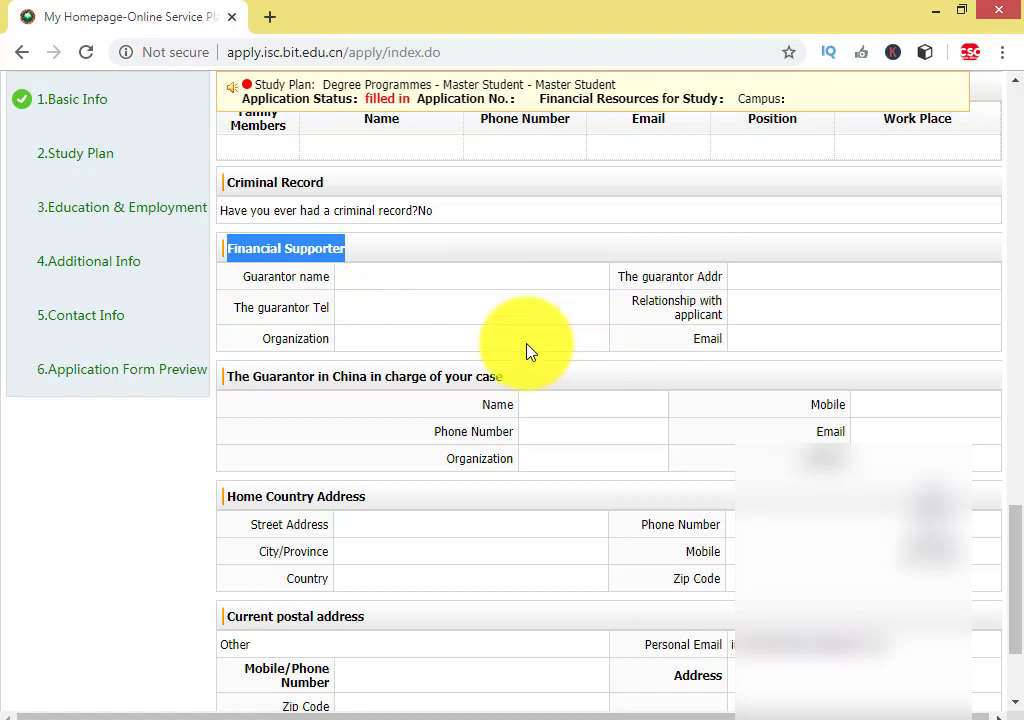
pyautogui.click(356, 284)
pyautogui.scroll(-1, 540, 355)
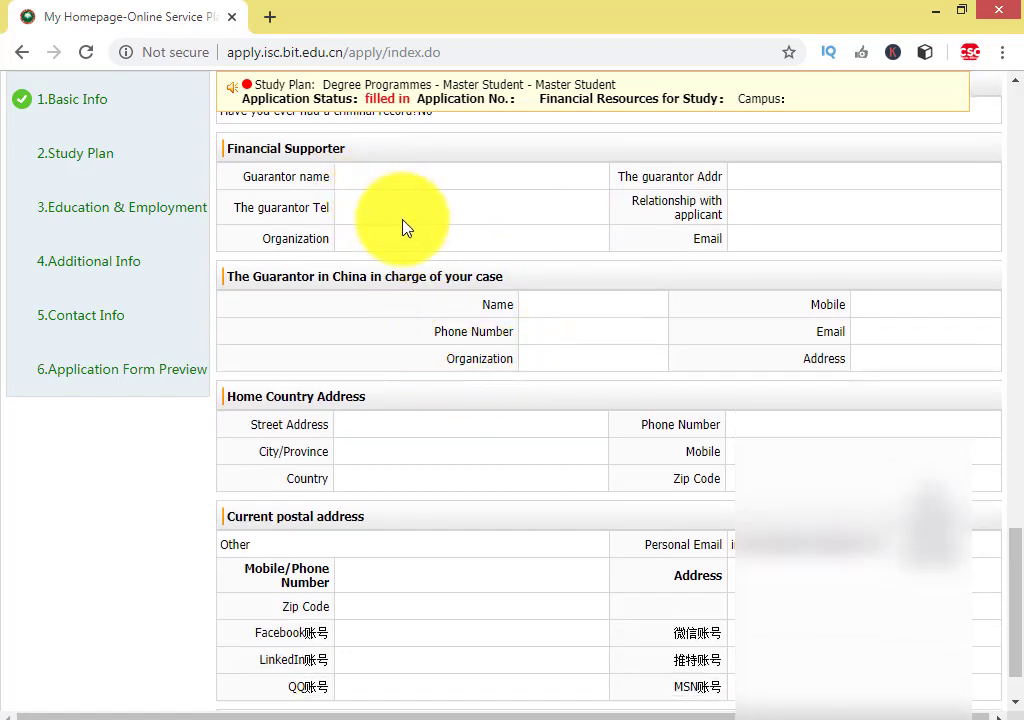
pyautogui.scroll(1, 413, 233)
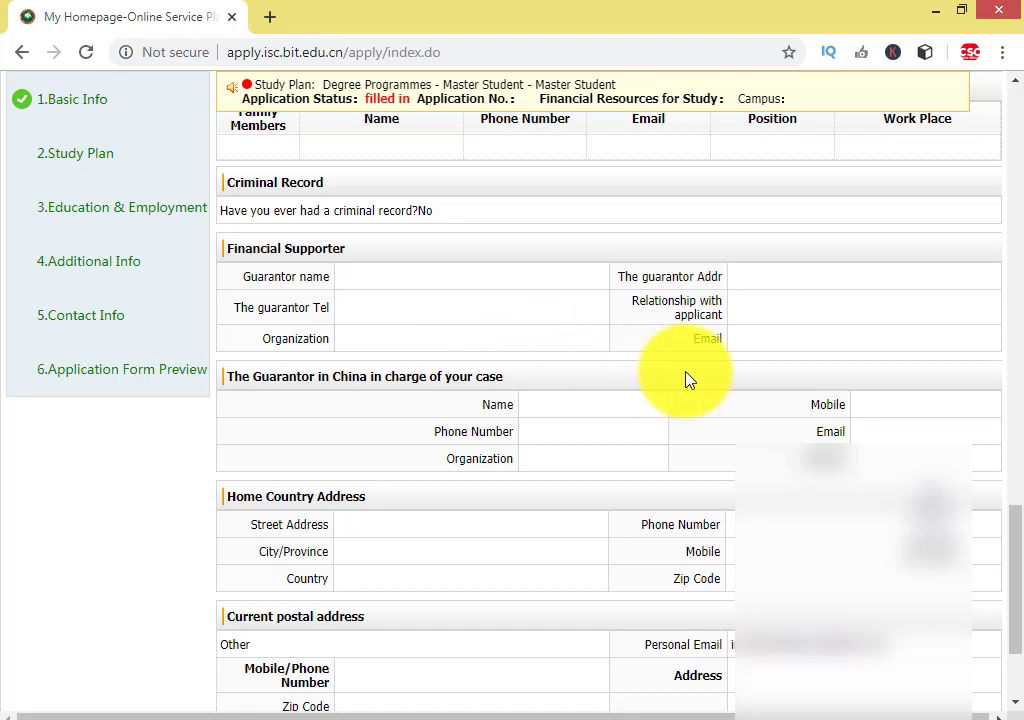
pyautogui.moveTo(722, 350); pyautogui.dragTo(250, 302)
pyautogui.scroll(-1, 510, 355)
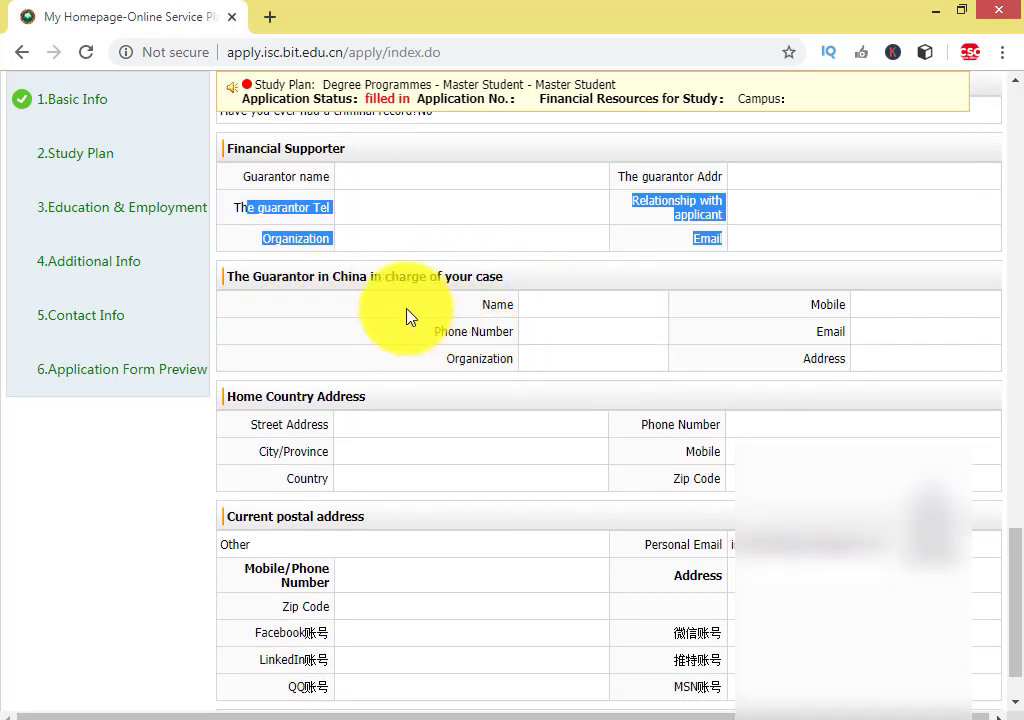
# - Examine the contact fields required for the guarantor in China in charge of the case
pyautogui.moveTo(542, 313); pyautogui.dragTo(700, 393)
pyautogui.scroll(-1, 700, 393)
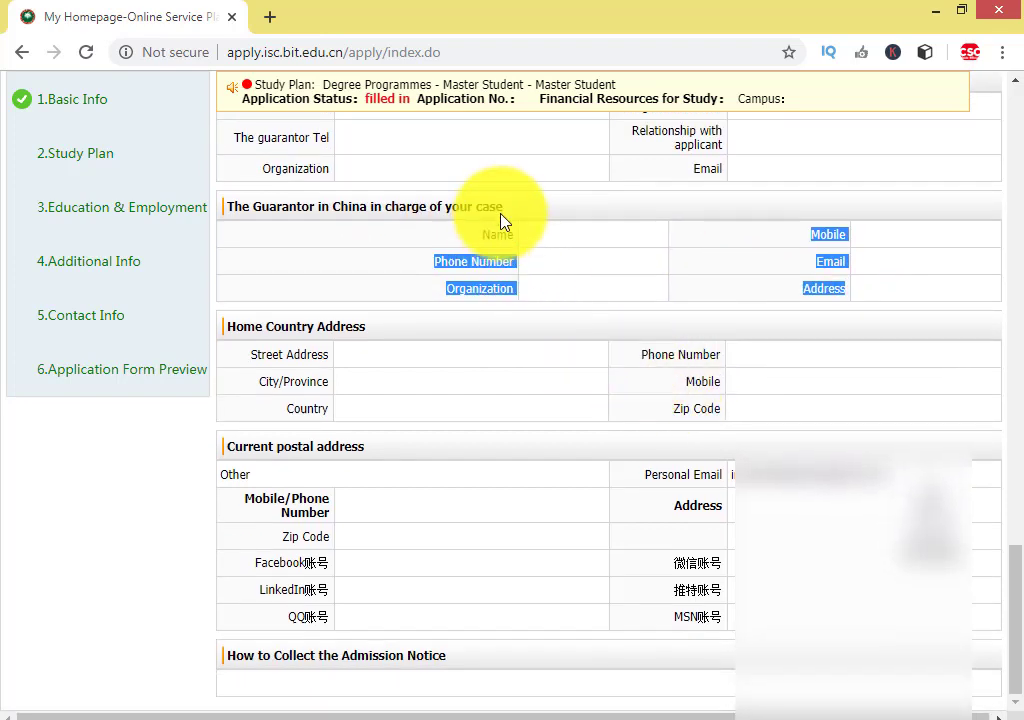
pyautogui.moveTo(502, 208); pyautogui.dragTo(238, 205)
pyautogui.moveTo(505, 210); pyautogui.dragTo(503, 254)
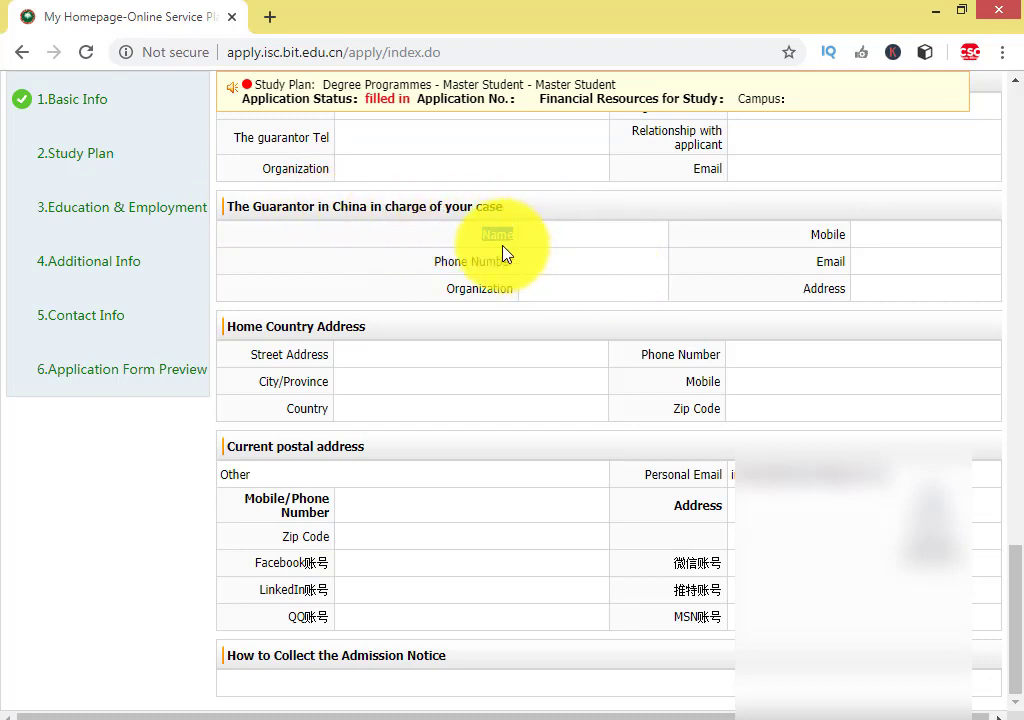
pyautogui.click(615, 257)
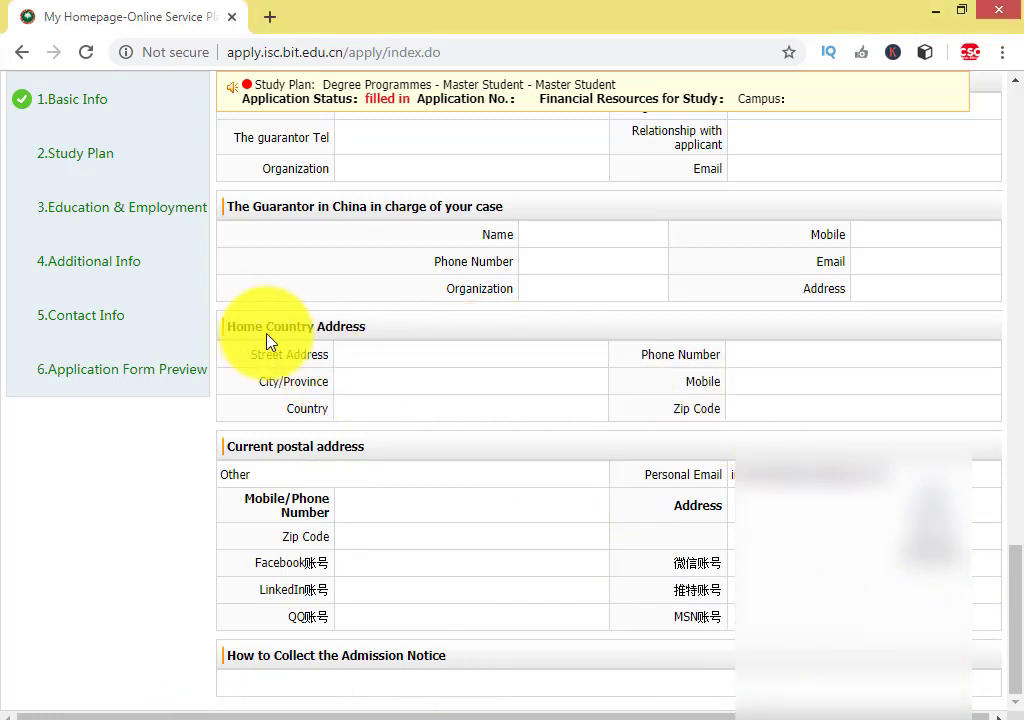
# - Review the Home Country Address fields, including the zip code, and the section on collecting the admission notice
pyautogui.moveTo(228, 327); pyautogui.dragTo(262, 330)
pyautogui.click(391, 345)
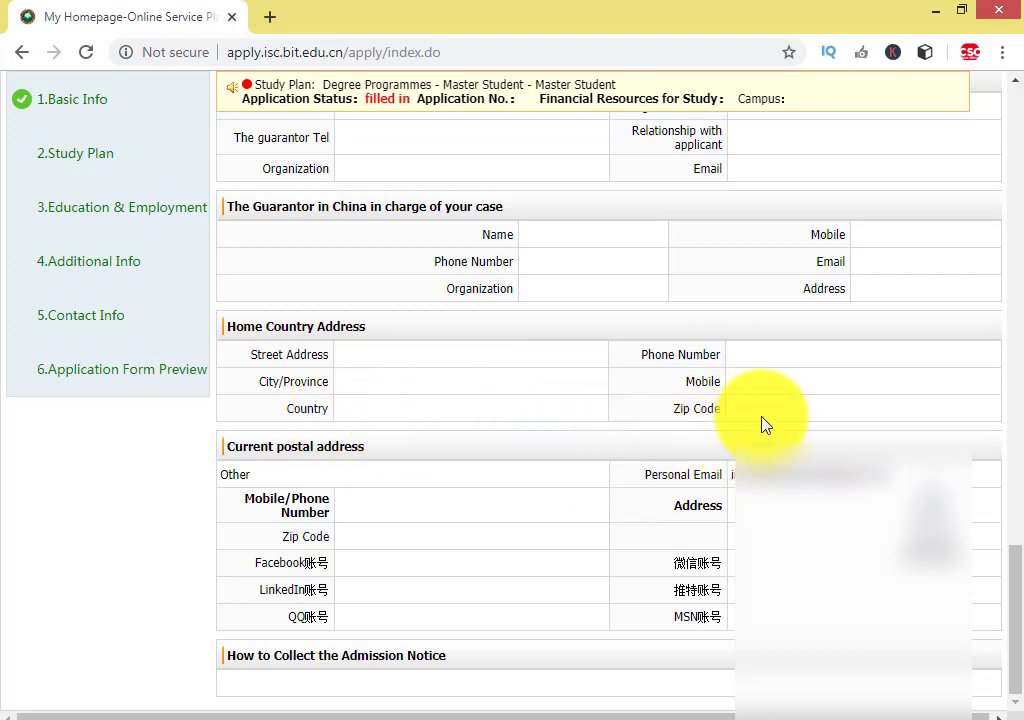
pyautogui.moveTo(727, 414); pyautogui.dragTo(663, 414)
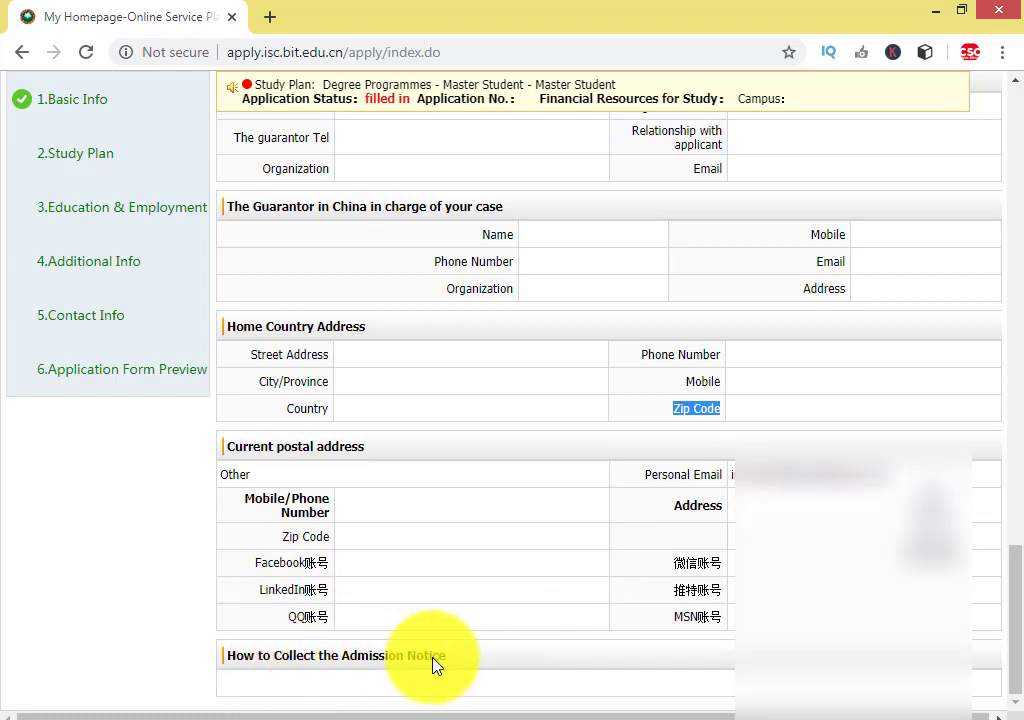
pyautogui.click(247, 694)
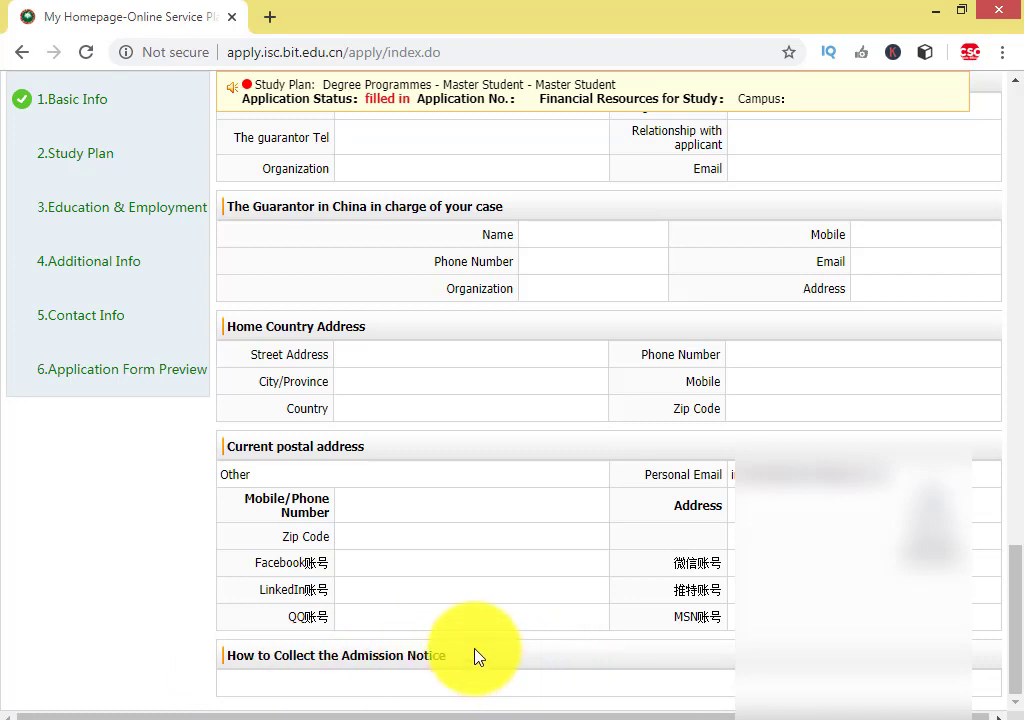
# - Check the application status shown in the study plan summary above the form
pyautogui.scroll(5, 510, 665)
pyautogui.scroll(-5, 510, 665)
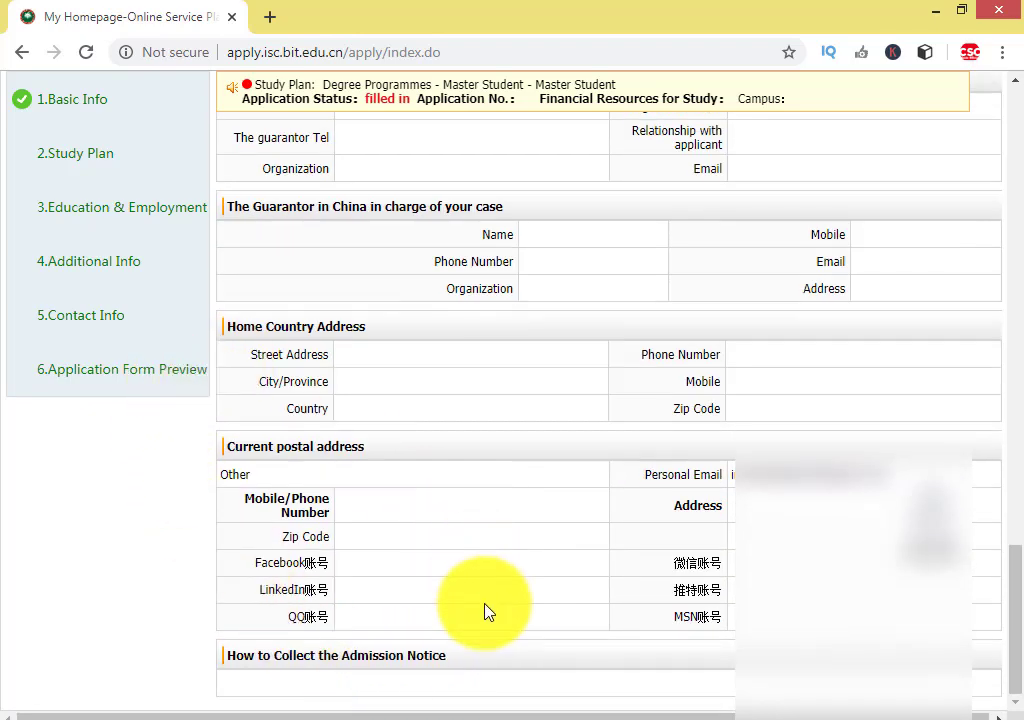
pyautogui.scroll(4, 487, 629)
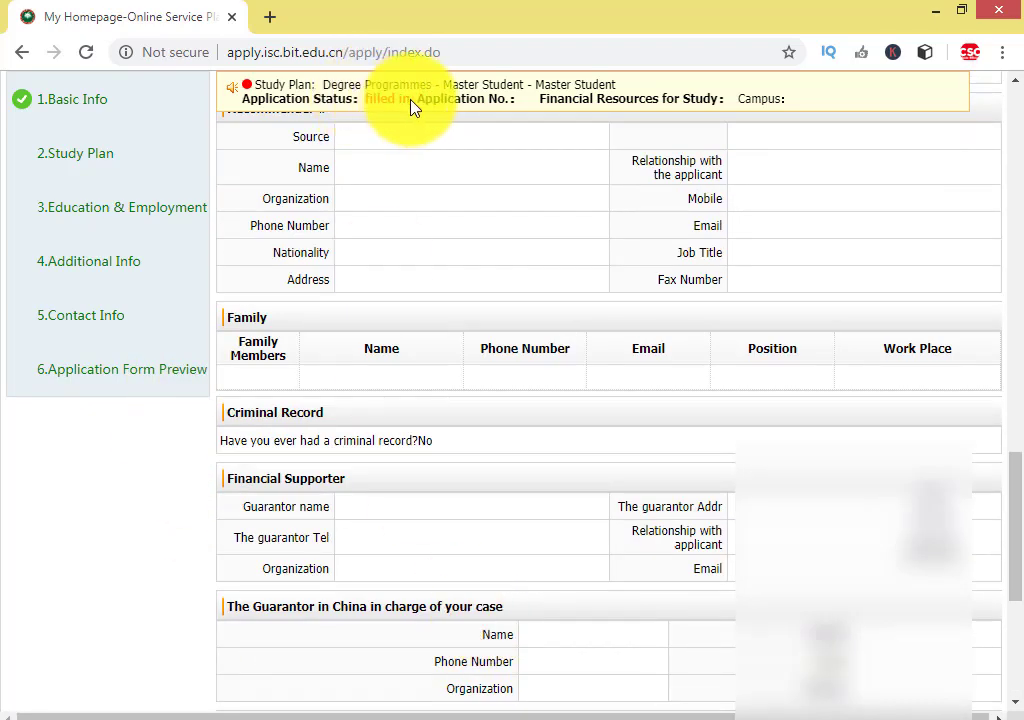
pyautogui.moveTo(410, 105); pyautogui.dragTo(375, 144)
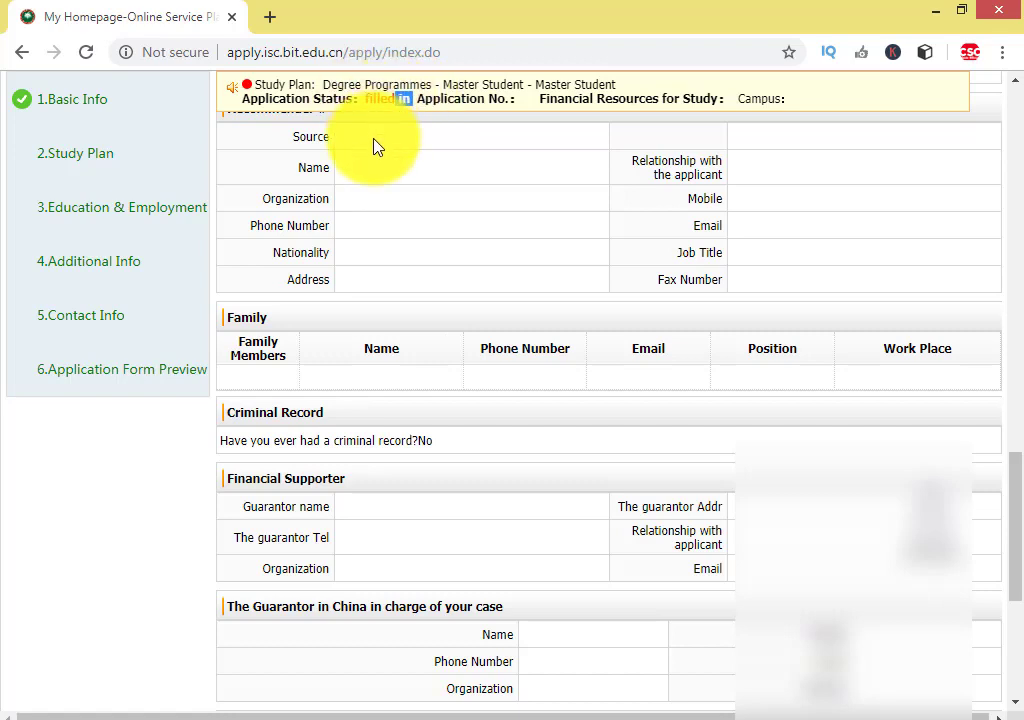
# - Look back over the form's language, education, passport and personal details sections, ending at Upload Documents
pyautogui.scroll(5, 437, 215)
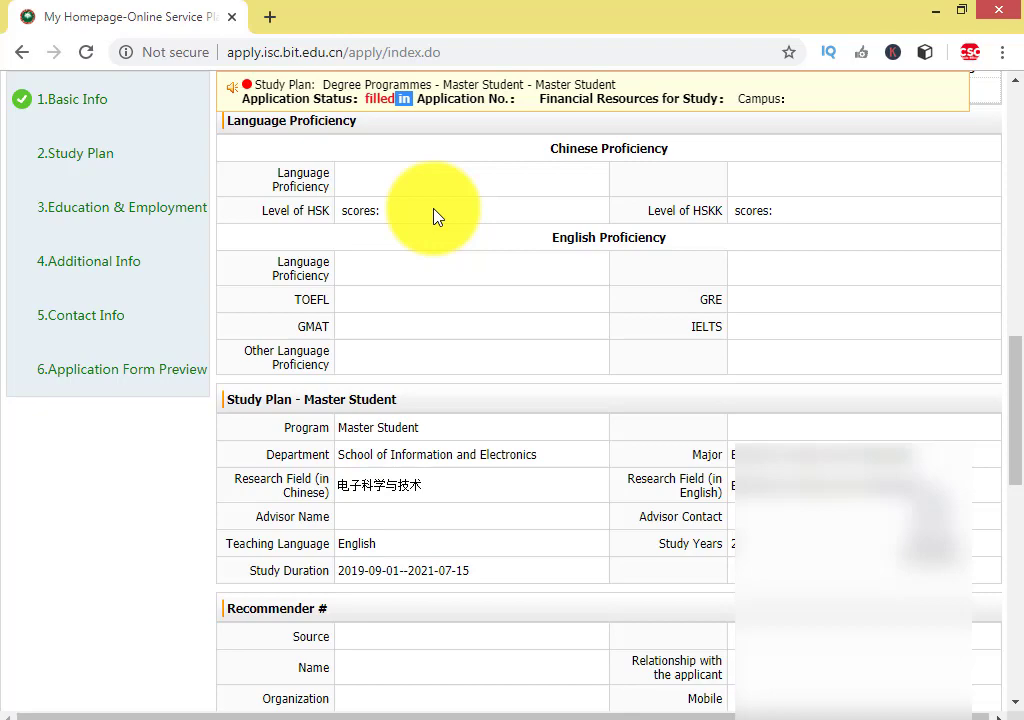
pyautogui.scroll(7, 437, 215)
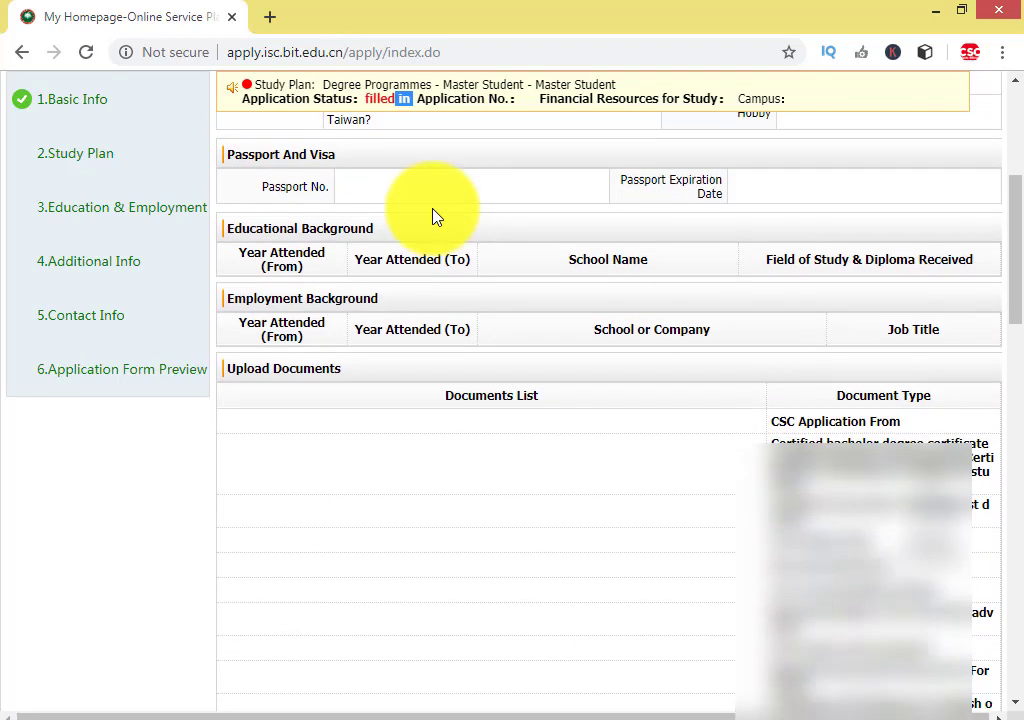
pyautogui.scroll(1, 437, 215)
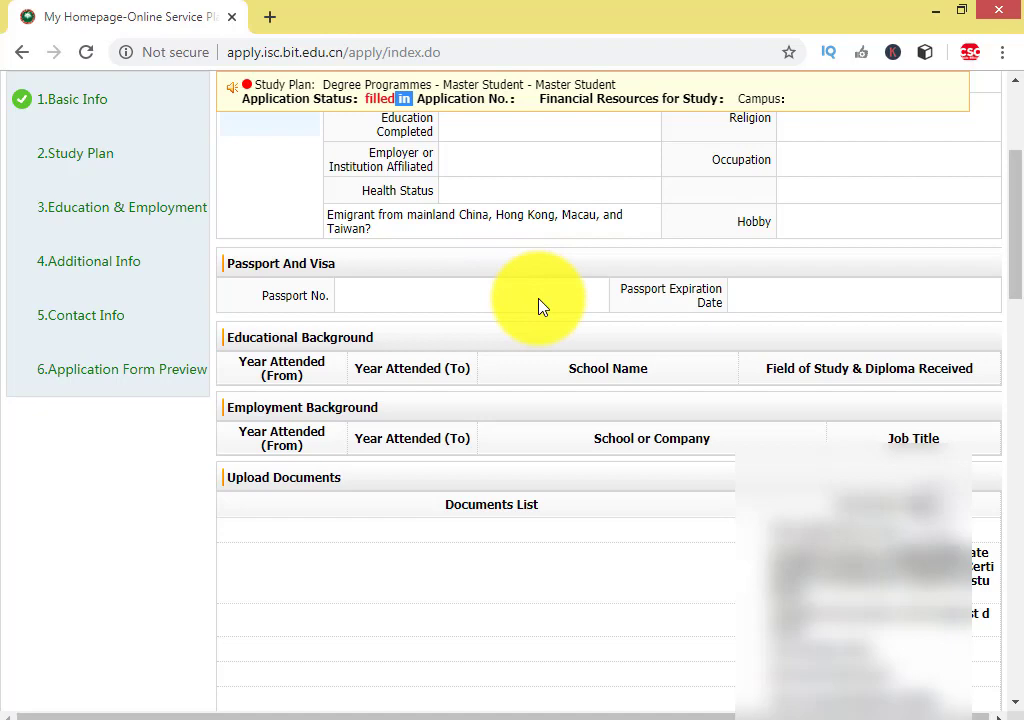
pyautogui.scroll(5, 538, 305)
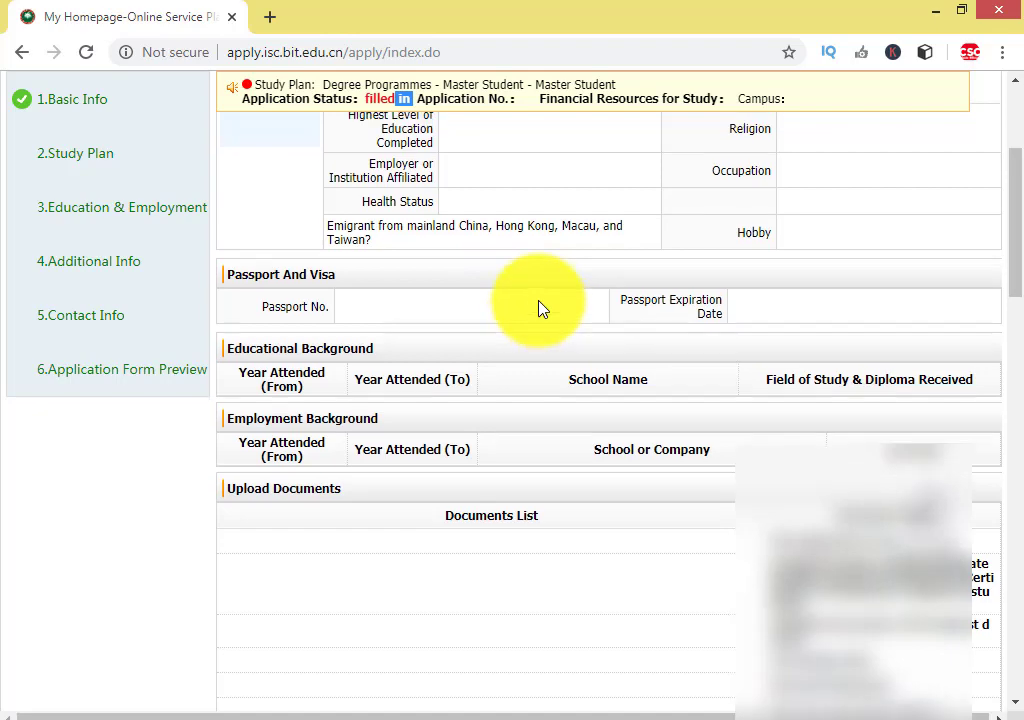
pyautogui.scroll(-6, 519, 323)
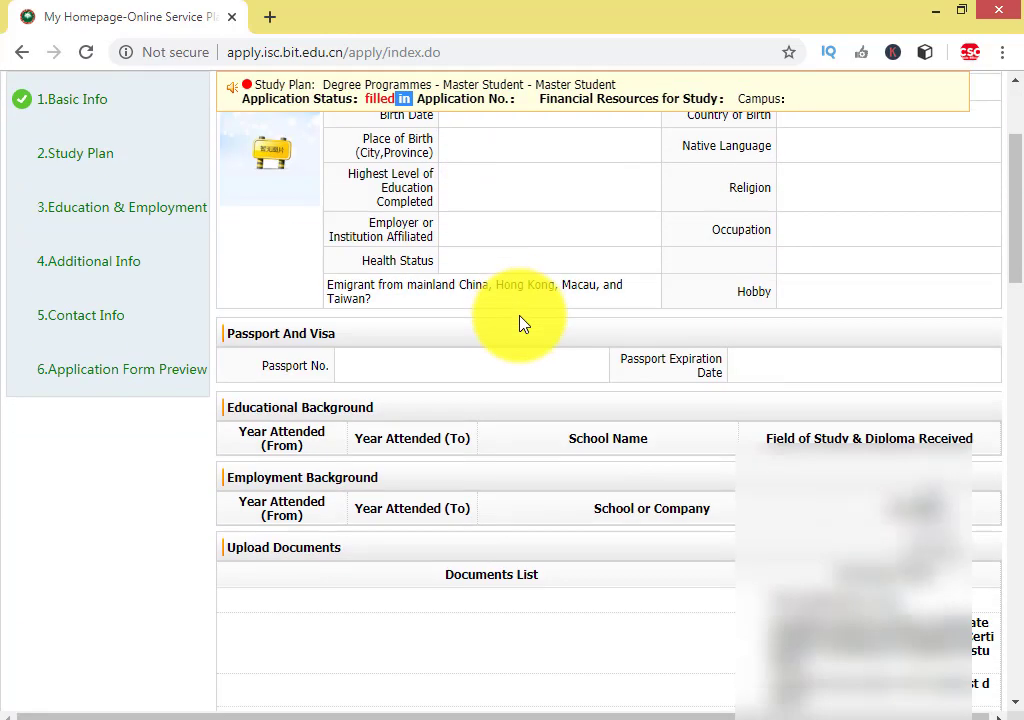
pyautogui.scroll(6, 522, 326)
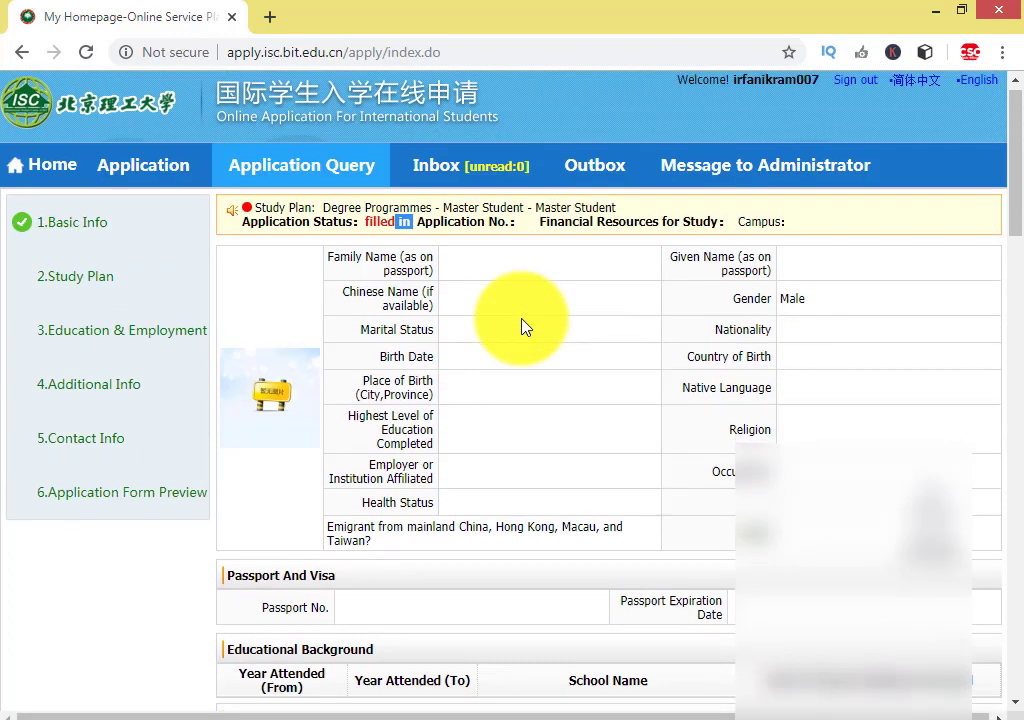
pyautogui.scroll(-8, 537, 306)
pyautogui.scroll(2, 590, 320)
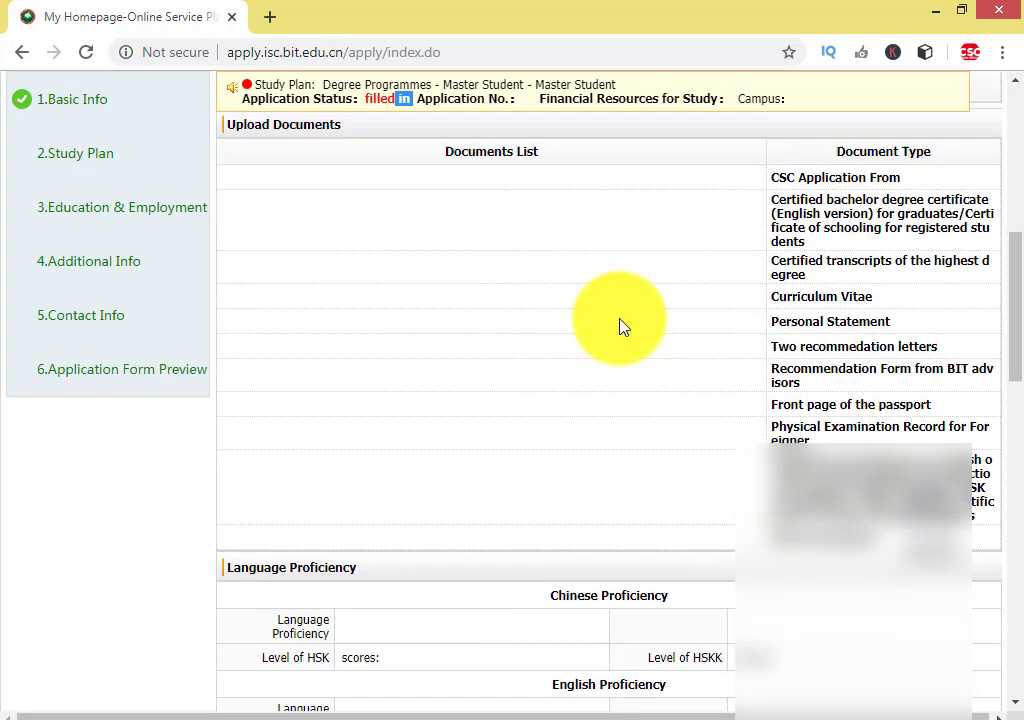
# - Recheck the Upload Documents list of required document types, from the CSC application form through the personal statement and recommendation letters
pyautogui.moveTo(766, 293); pyautogui.dragTo(903, 674)
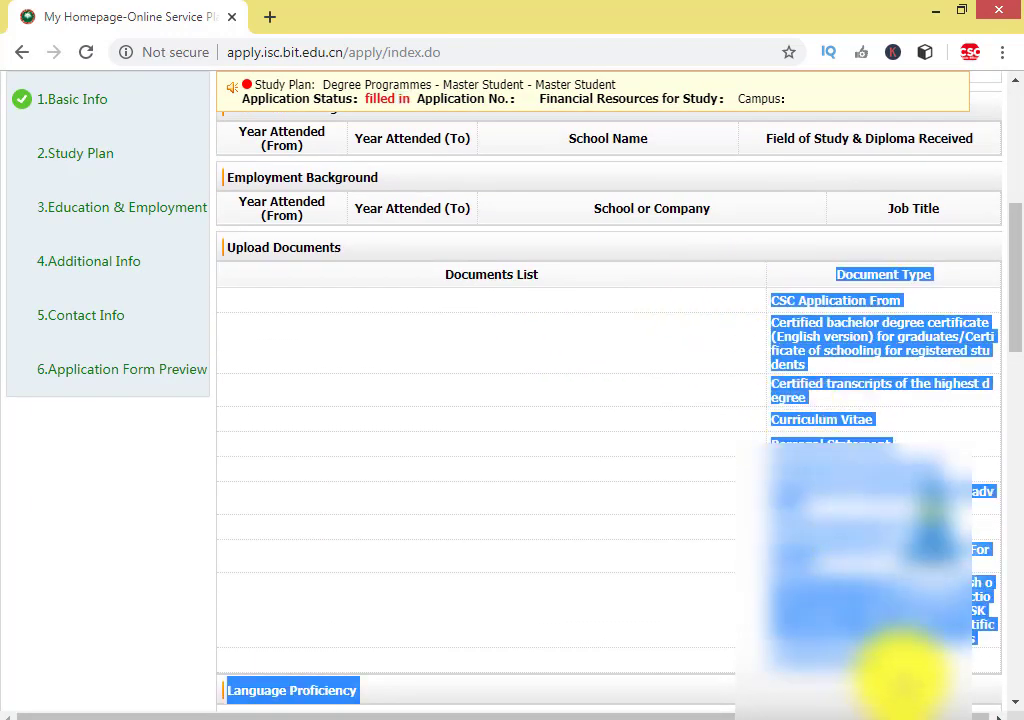
pyautogui.scroll(3, 617, 320)
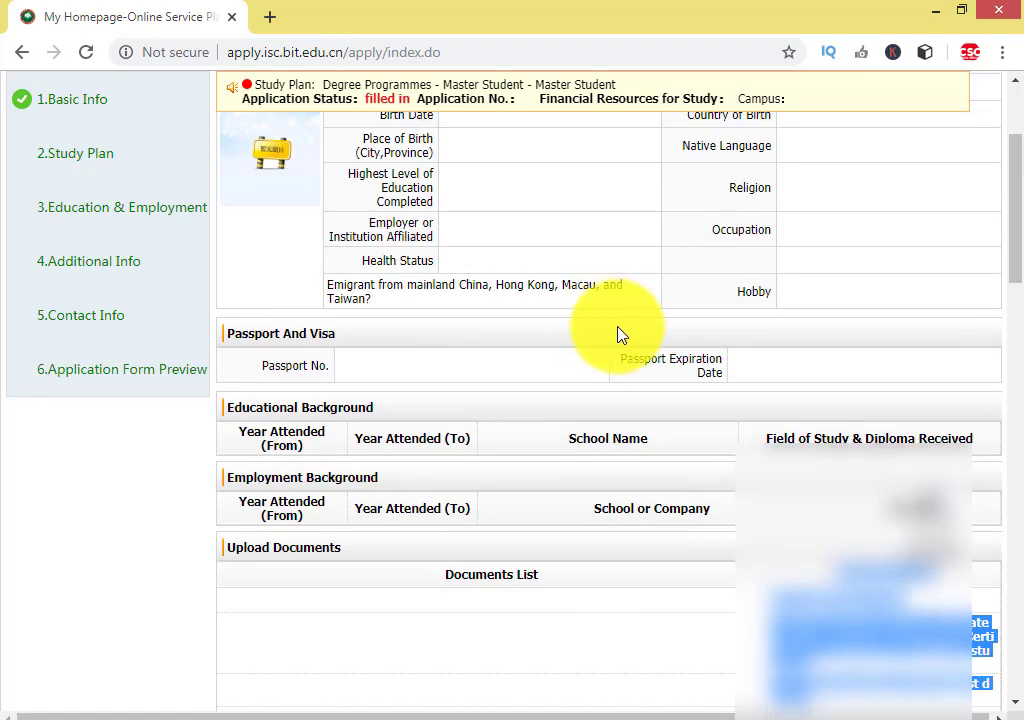
pyautogui.scroll(3, 370, 130)
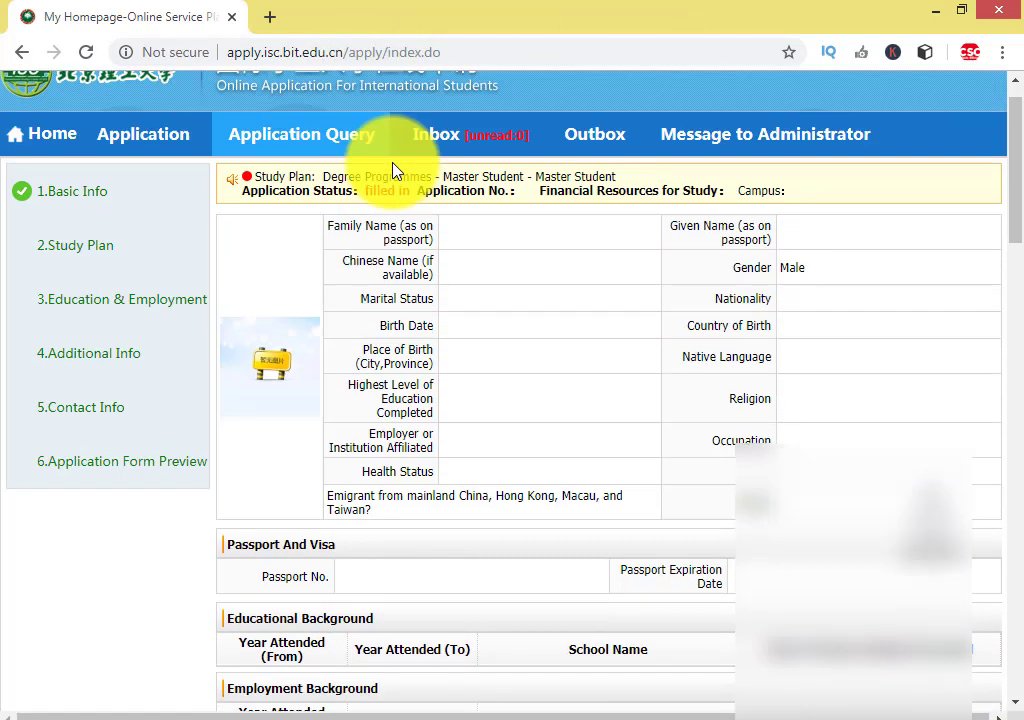
pyautogui.scroll(-4, 500, 400)
pyautogui.scroll(-3, 590, 432)
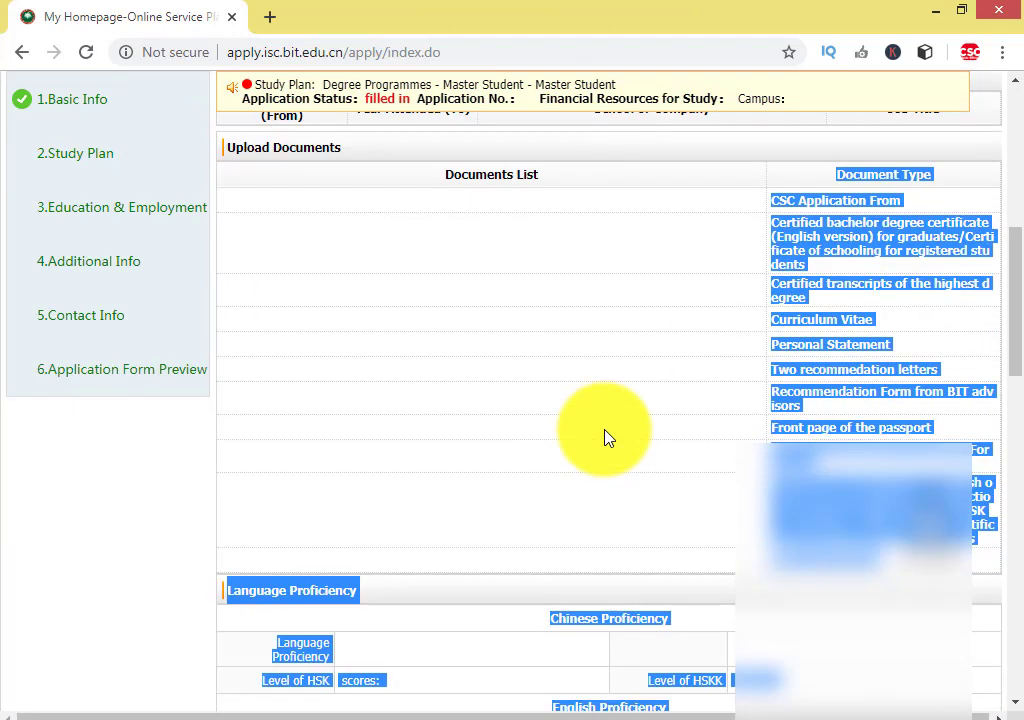
pyautogui.click(829, 263)
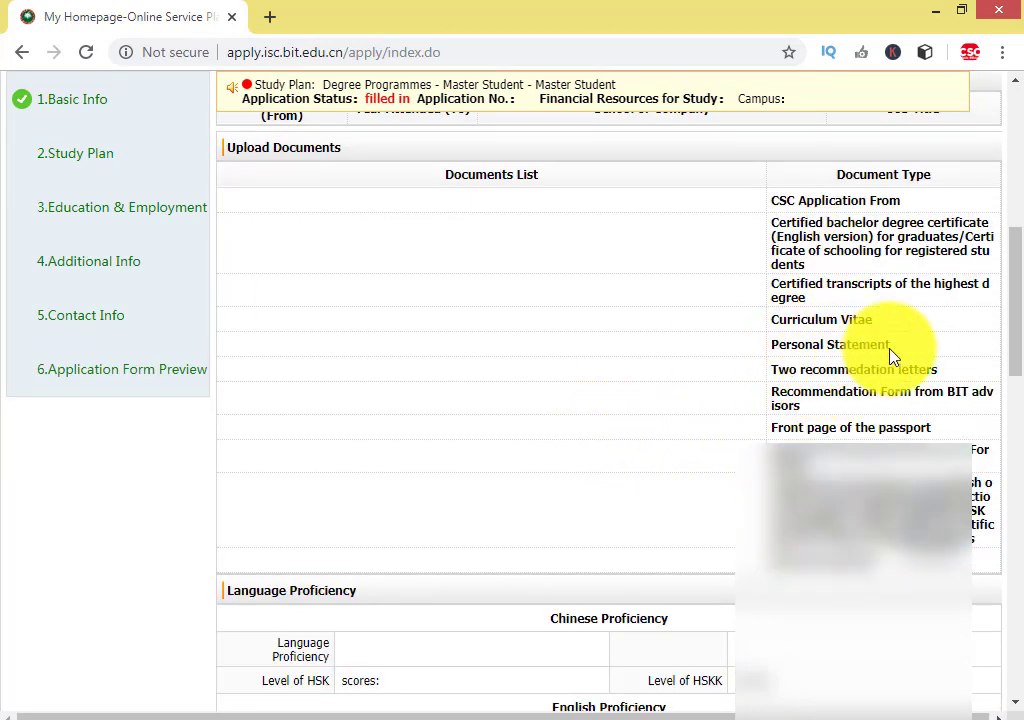
pyautogui.moveTo(893, 351); pyautogui.dragTo(772, 350)
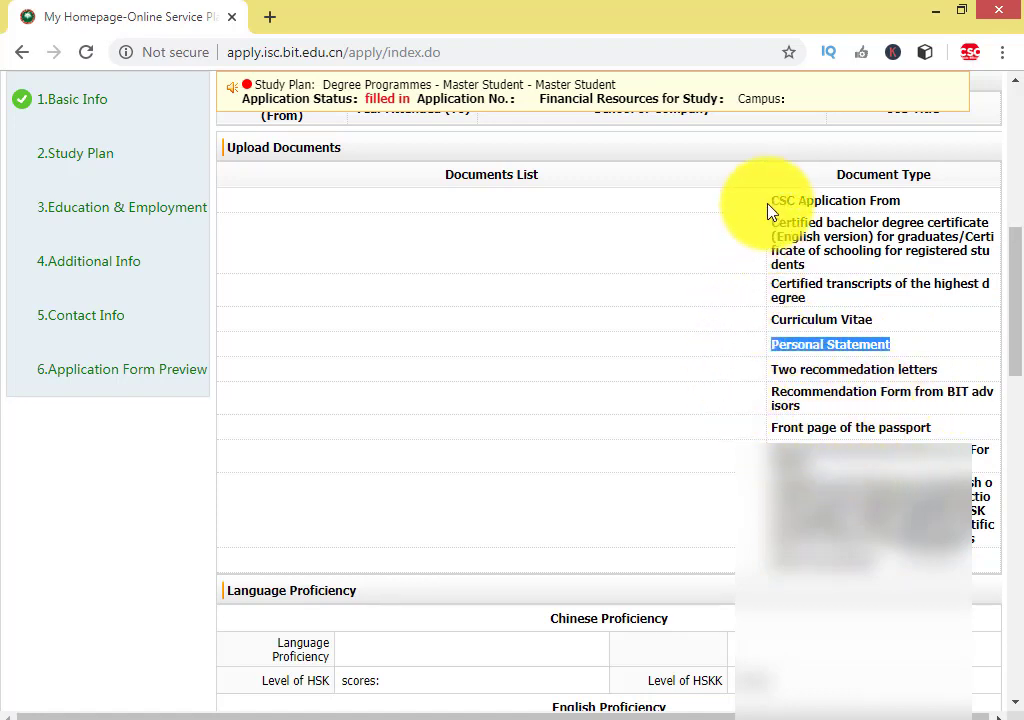
pyautogui.moveTo(770, 200); pyautogui.dragTo(776, 238)
pyautogui.moveTo(815, 305); pyautogui.dragTo(736, 377)
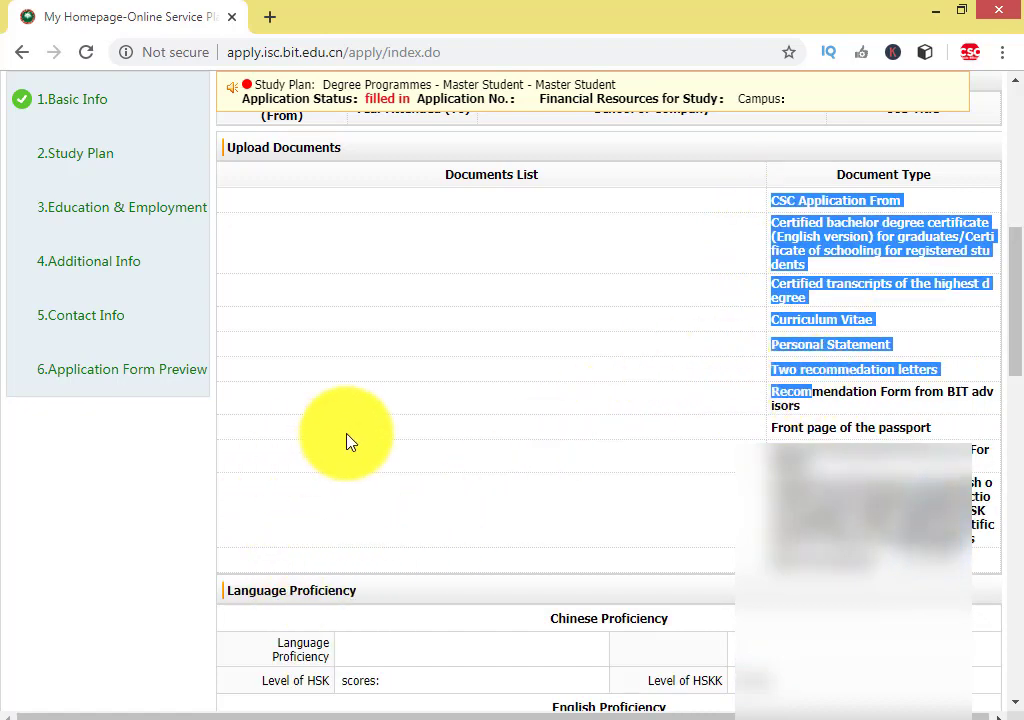
pyautogui.scroll(7, 349, 441)
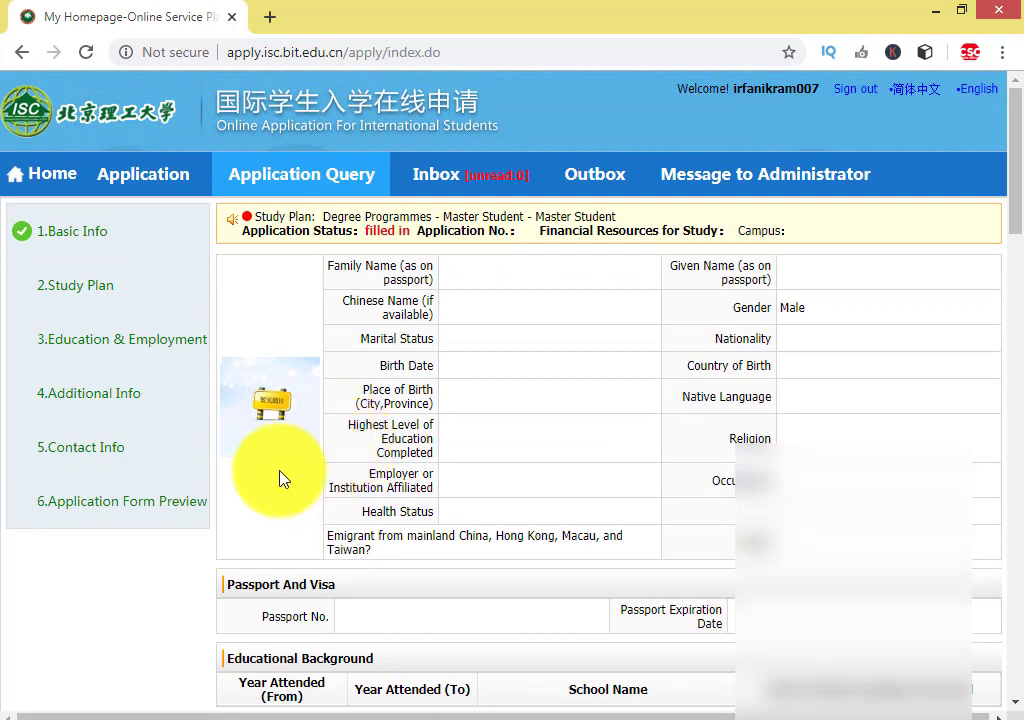
pyautogui.scroll(-5, 290, 480)
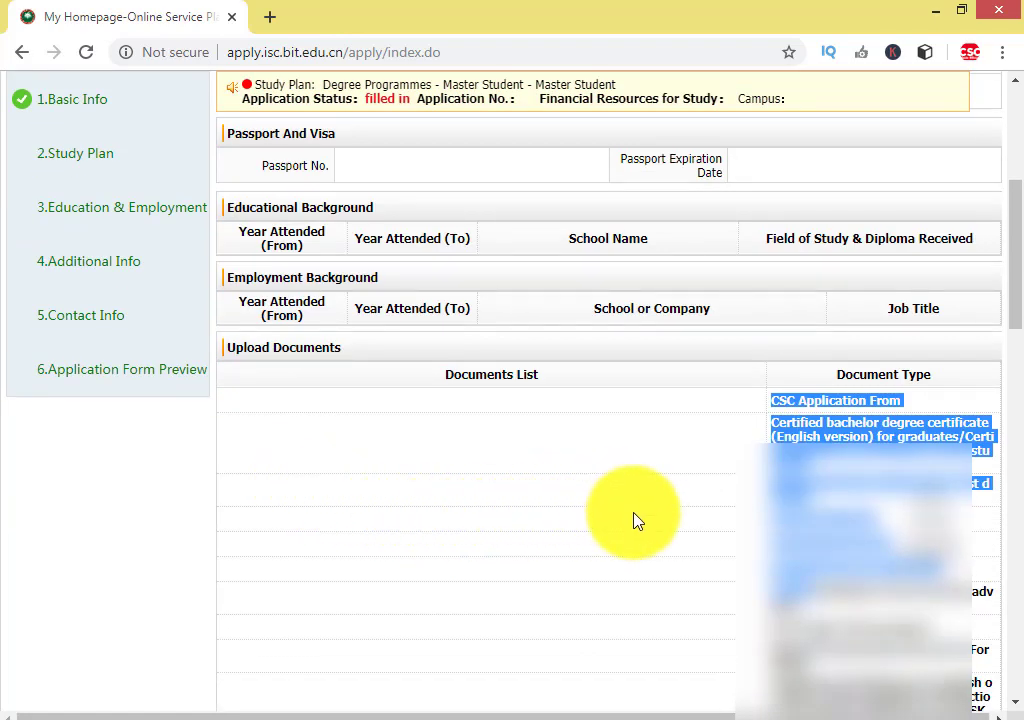
pyautogui.click(743, 434)
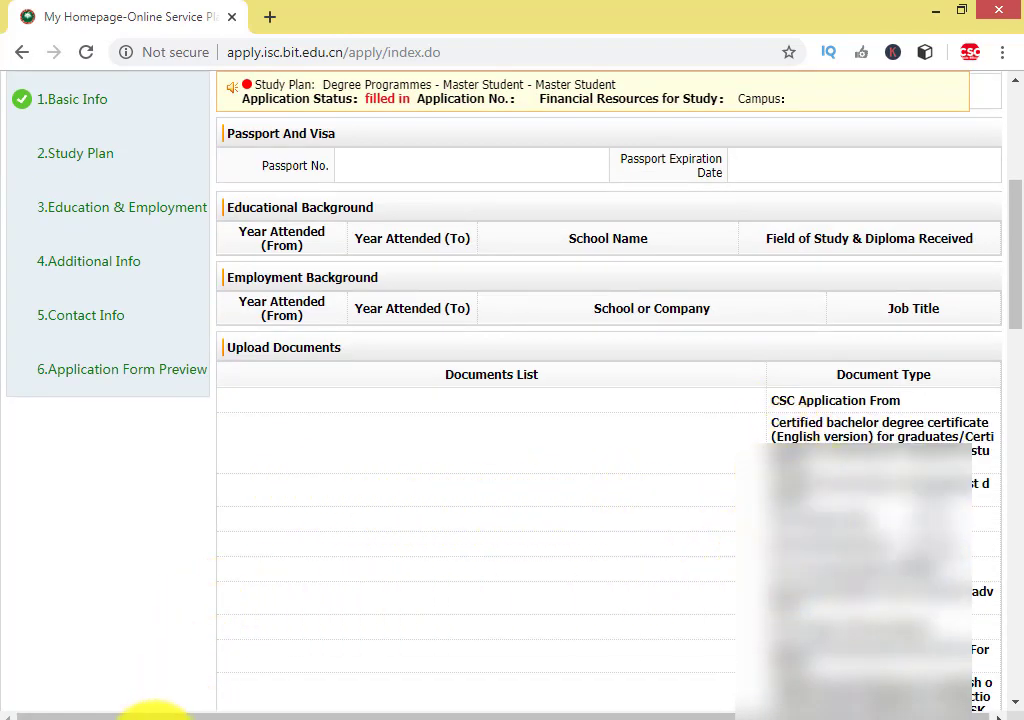
pyautogui.moveTo(148, 716)
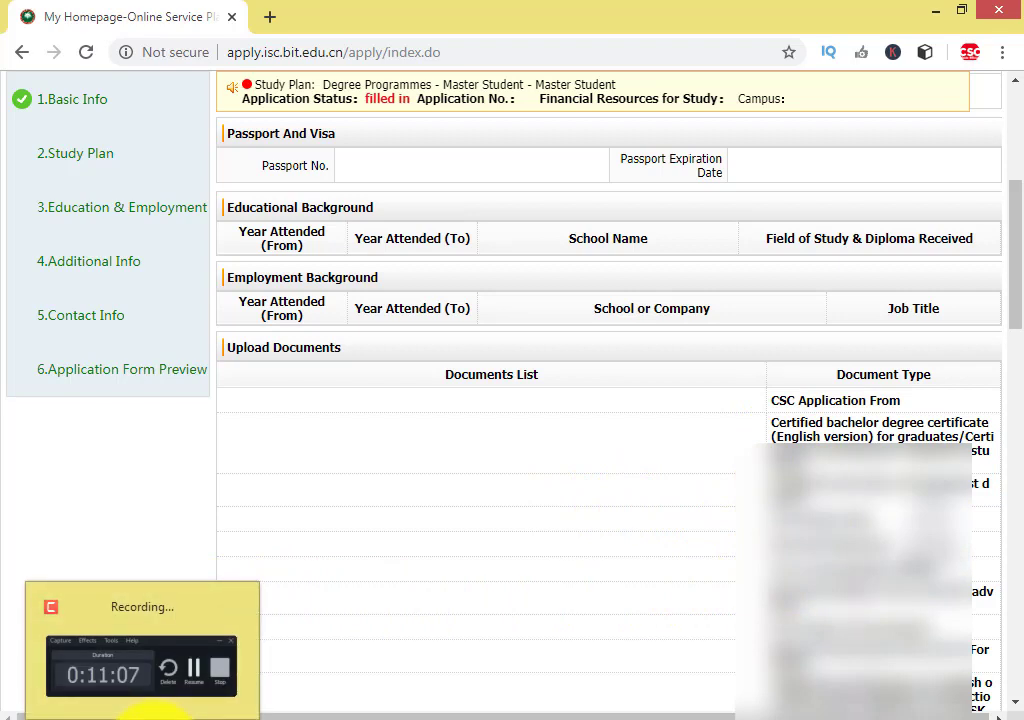